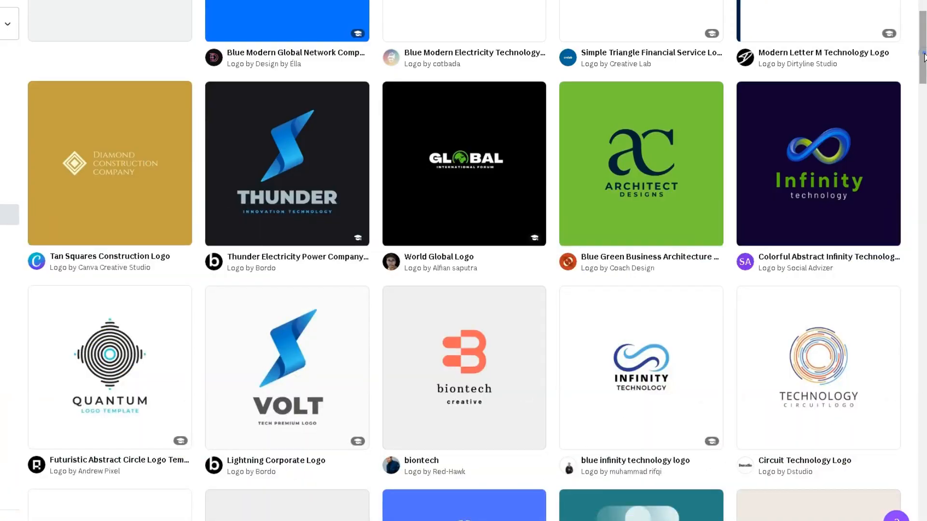
# Browse the gallery of business and technology logo templates for design inspiration.
pyautogui.scroll(-5, 923, 57)
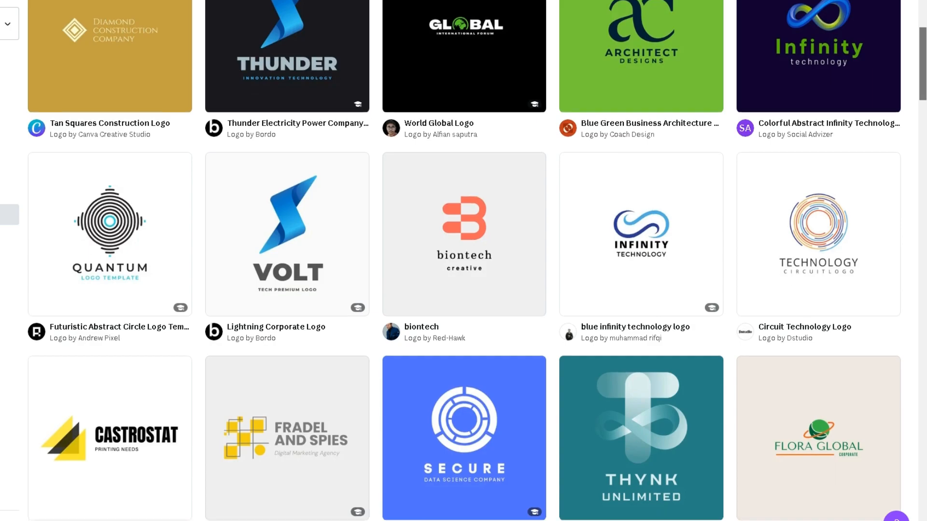
pyautogui.scroll(-9, 463, 260)
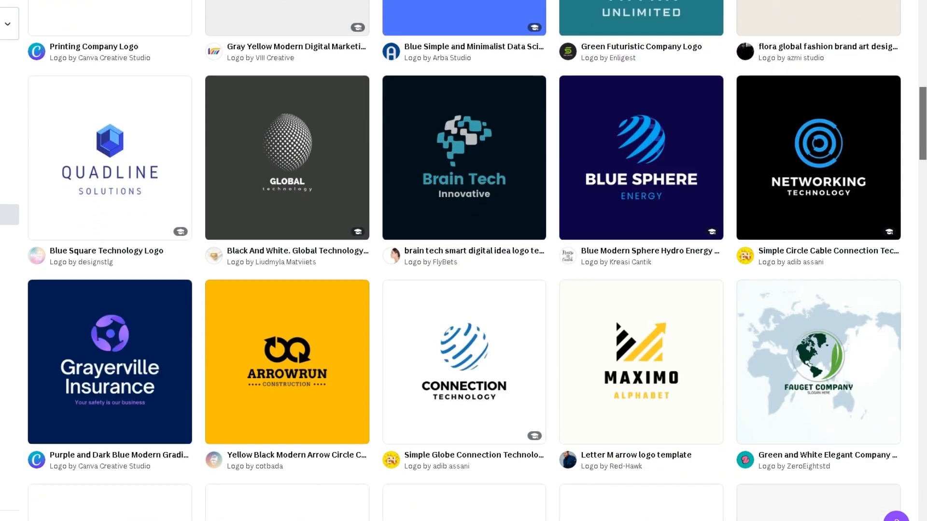
pyautogui.scroll(-8, 463, 261)
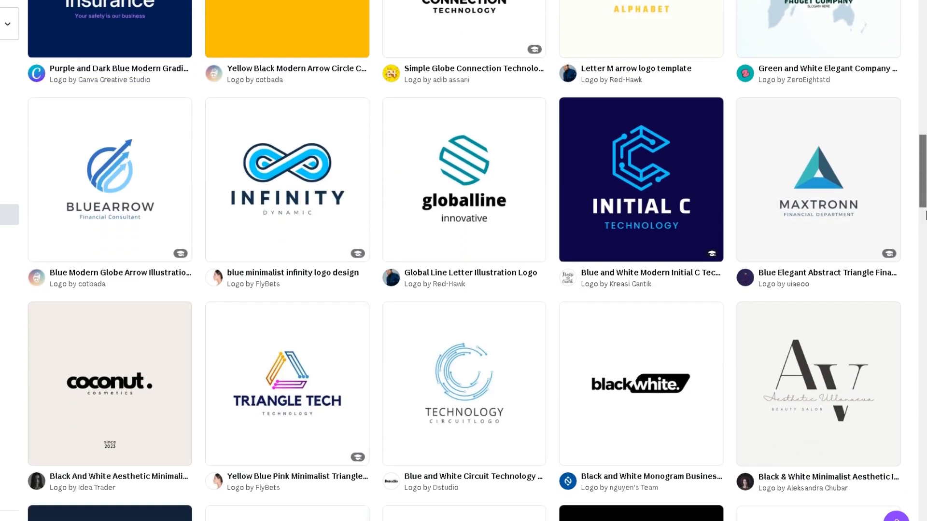
pyautogui.scroll(-6, 464, 261)
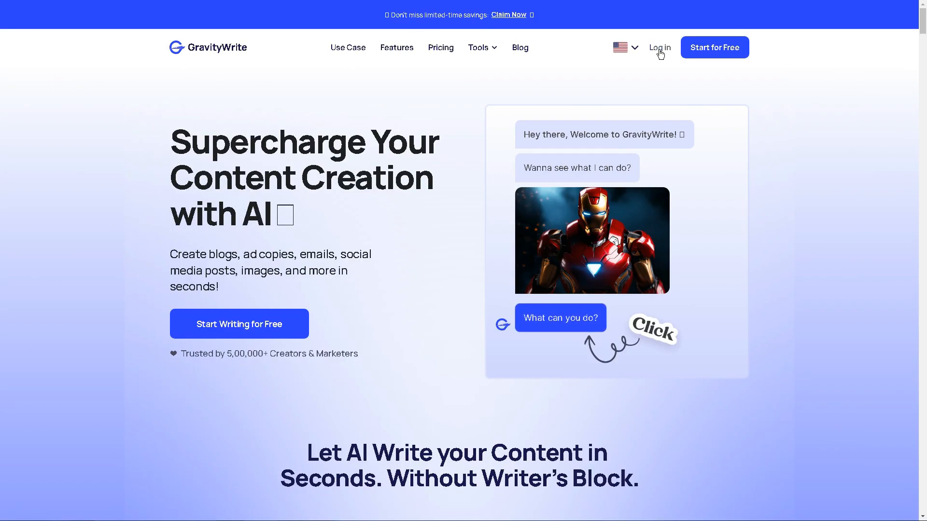
# Log in to GravityWrite with the existing Google account.
pyautogui.click(660, 48)
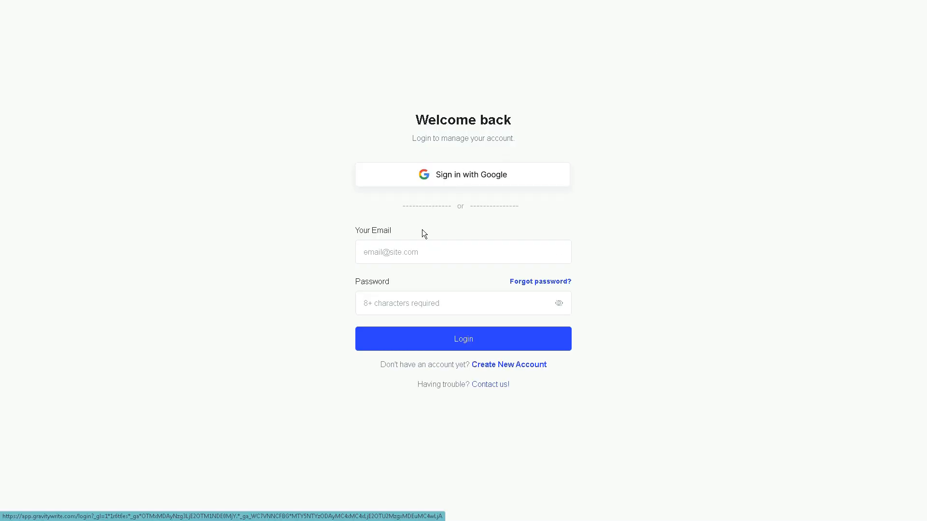
pyautogui.click(481, 177)
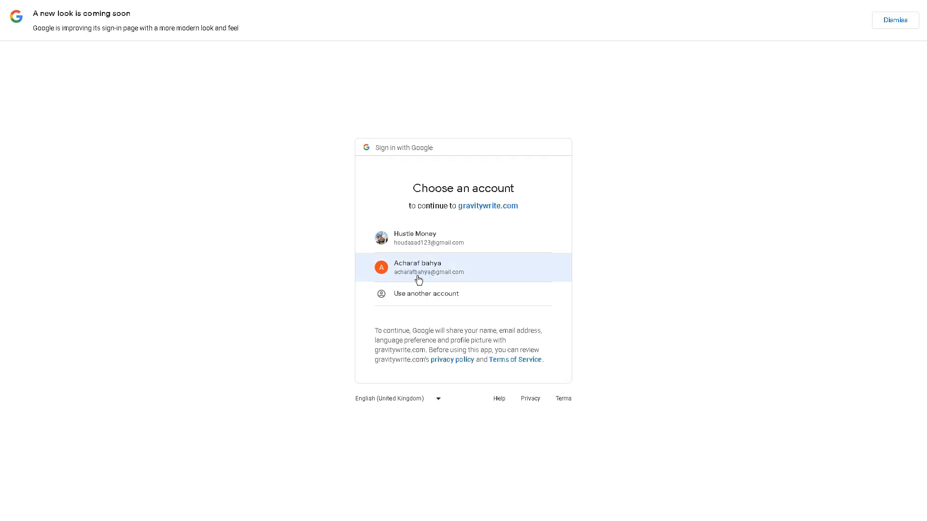
pyautogui.click(416, 270)
pyautogui.click(490, 316)
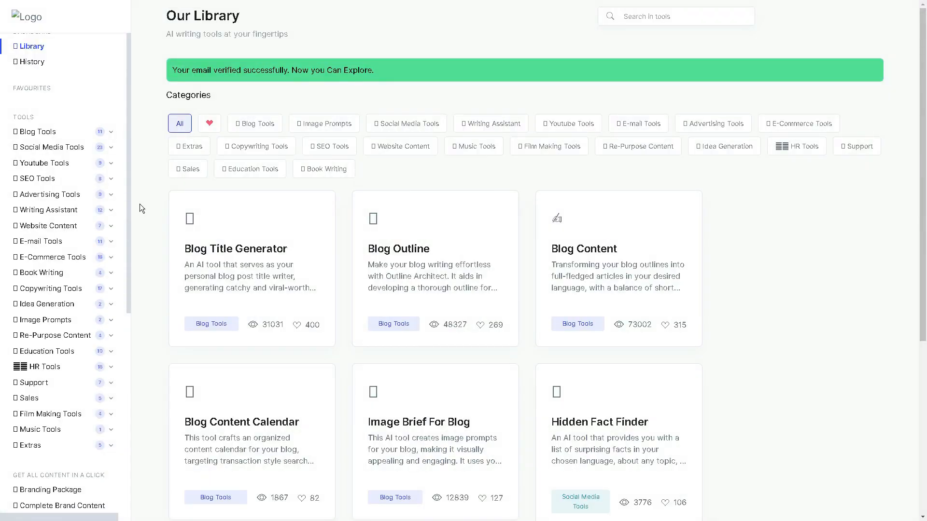
# Open the Logo Design Ideas tool from the Image Prompts category.
pyautogui.scroll(-1, 125, 265)
pyautogui.click(111, 263)
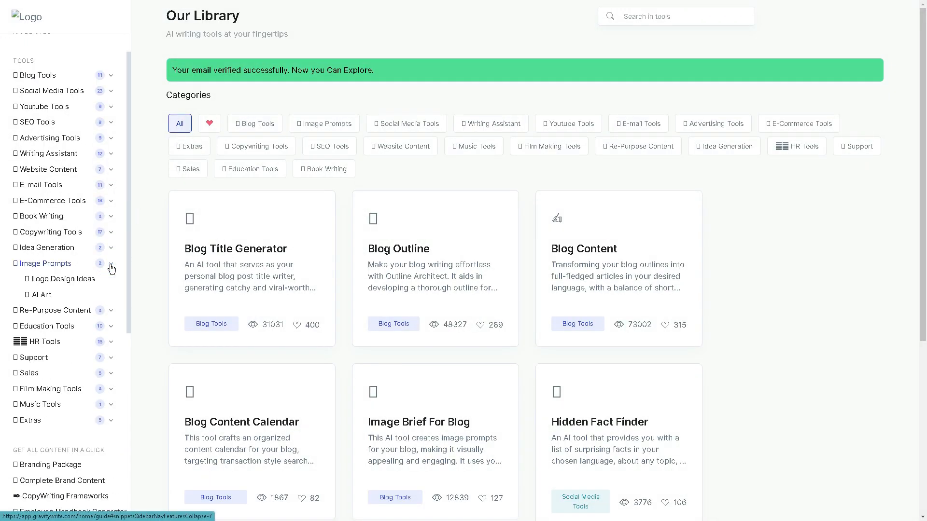
pyautogui.click(72, 280)
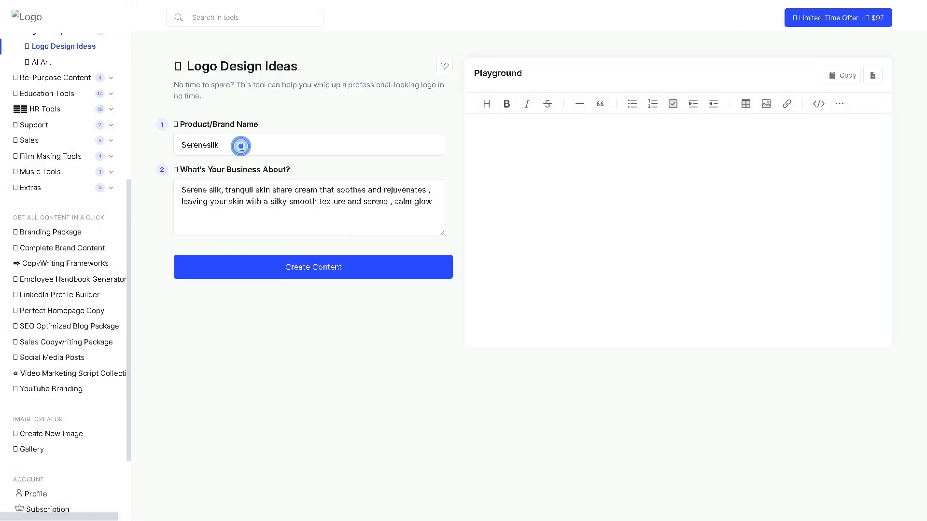
# Generate logo ideas for the brand Serenesilk, using the description of its tranquil cream that soothes and rejuvenates skin.
pyautogui.click(239, 144)
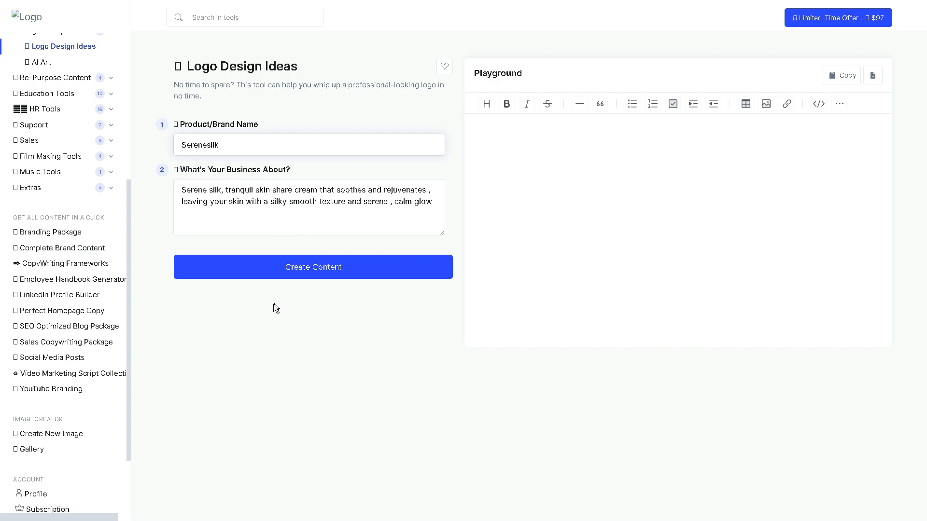
pyautogui.click(311, 299)
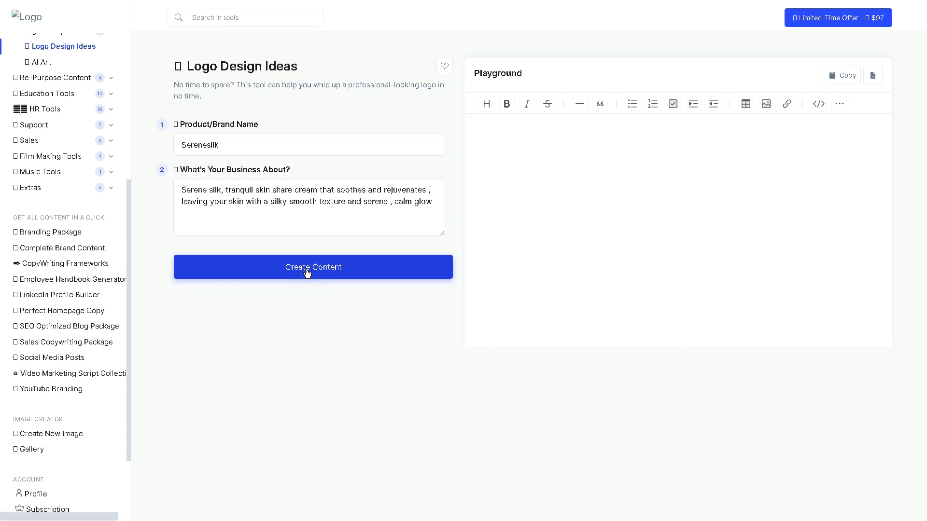
pyautogui.click(307, 270)
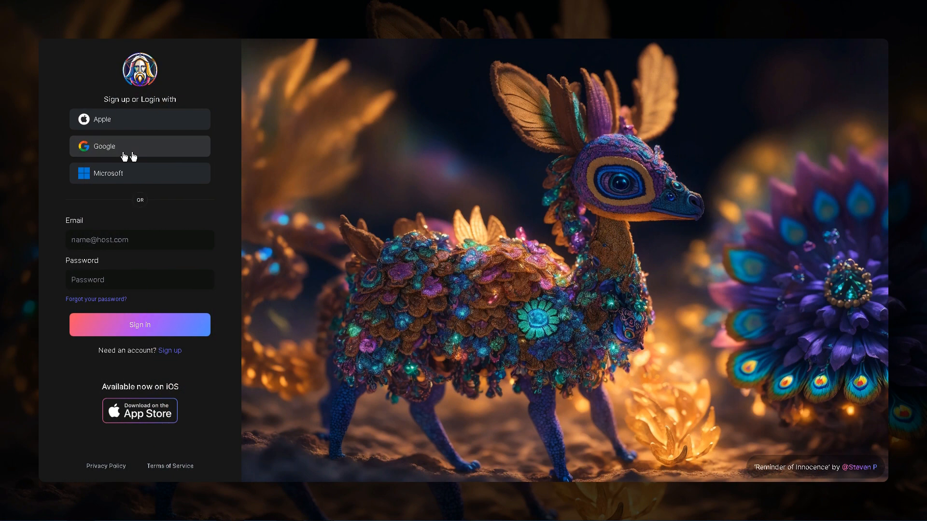
# Switch to Leonardo.Ai, sign in with the Google account and open the Image Generation tool.
pyautogui.click(126, 147)
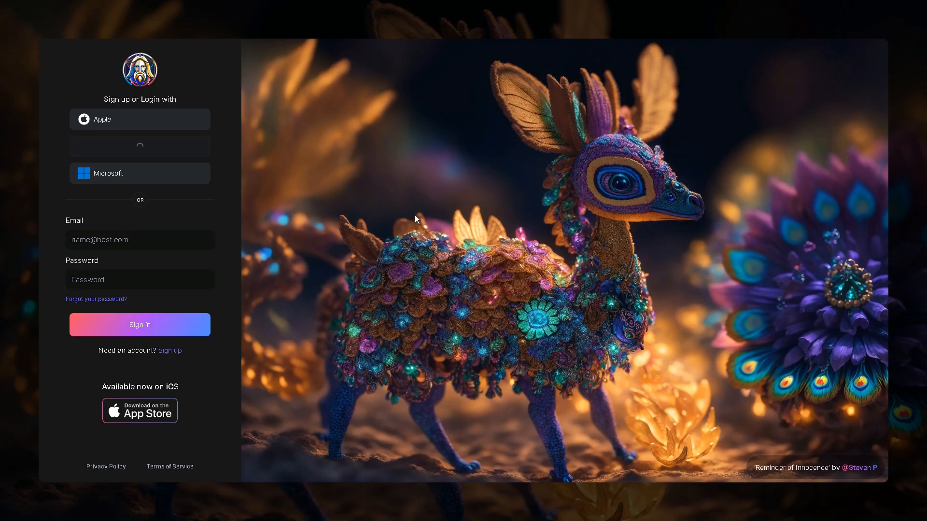
pyautogui.click(420, 270)
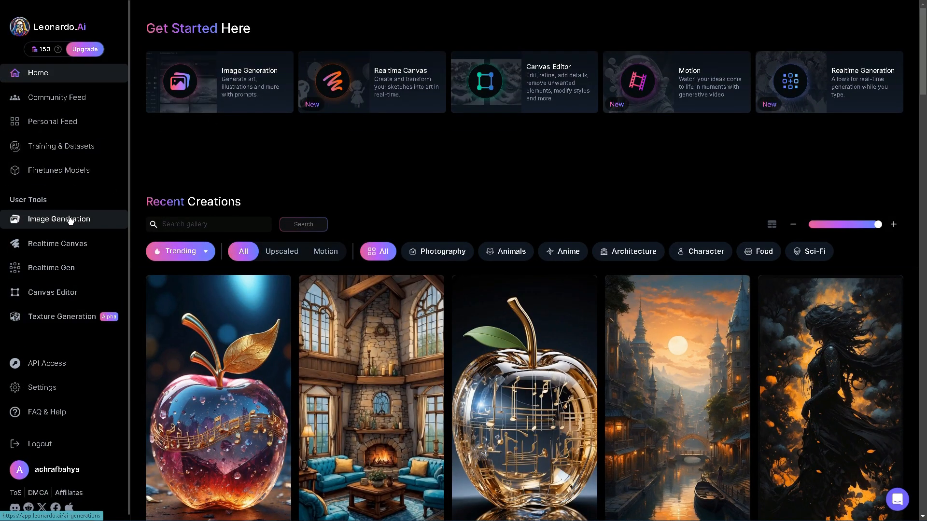
pyautogui.click(70, 221)
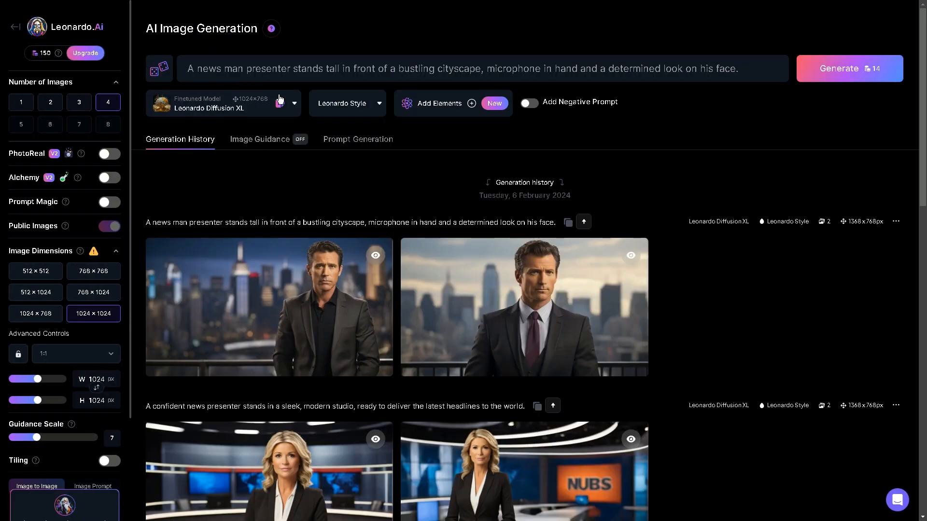
# Select the Leonardo Diffusion XL model and set the image aspect ratio to 1:1.
pyautogui.click(291, 106)
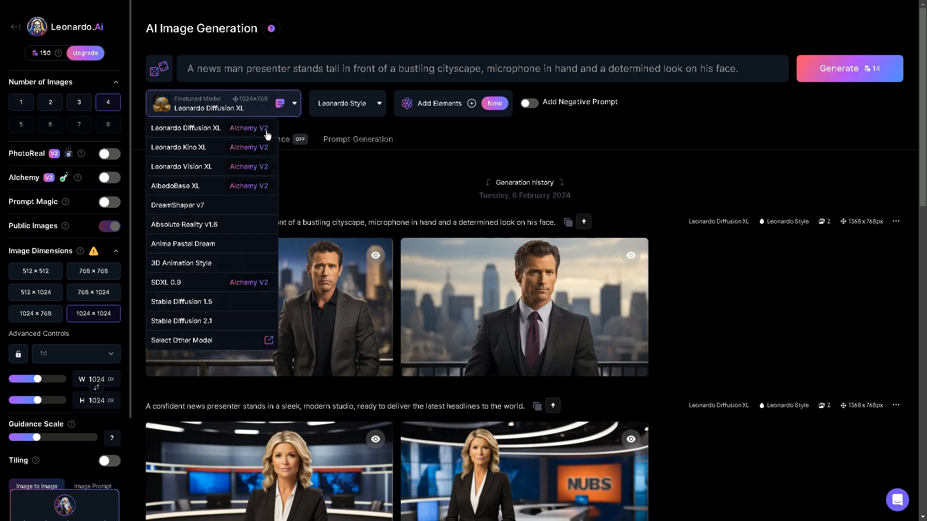
pyautogui.click(202, 127)
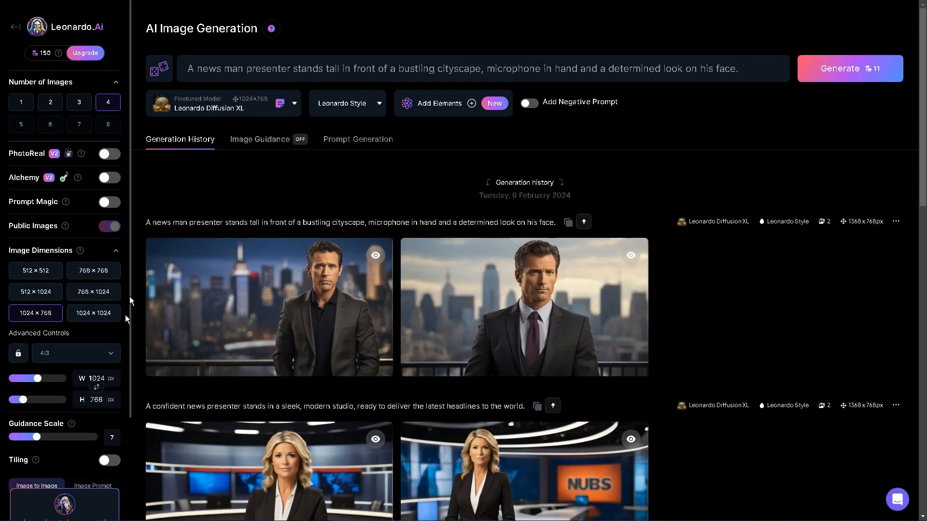
pyautogui.click(103, 356)
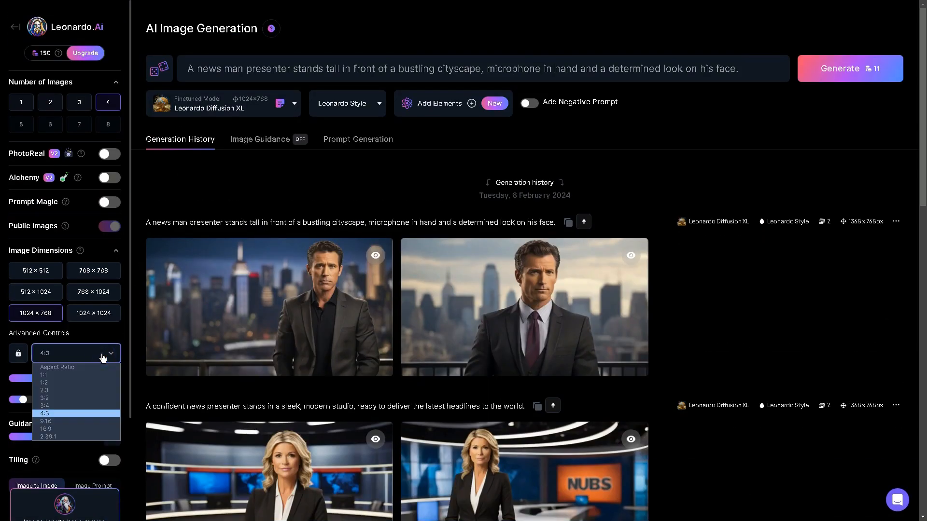
pyautogui.click(64, 375)
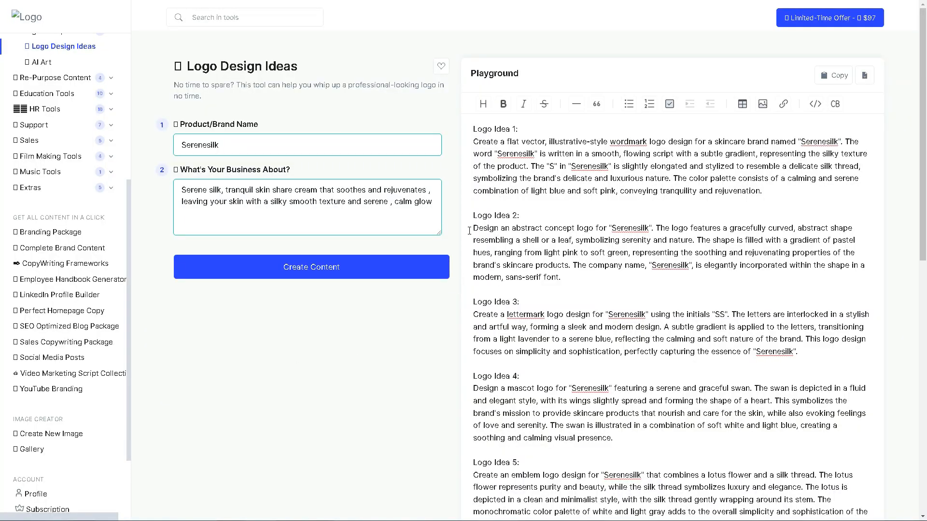
# Switch to GravityWrite and copy the description of Logo Idea 2, the abstract shell or leaf concept.
pyautogui.tripleClick(558, 277)
pyautogui.hotkey('ctrl', 'c')
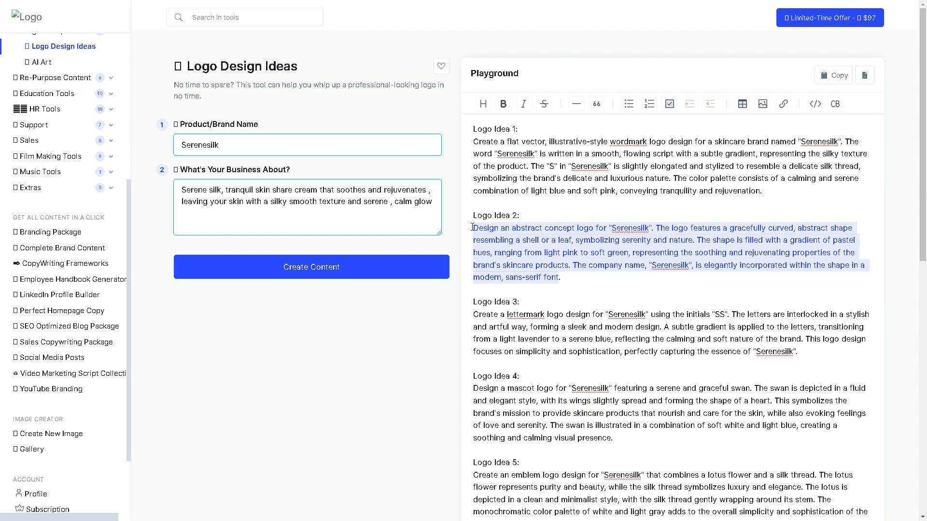
pyautogui.rightClick(472, 227)
pyautogui.click(502, 244)
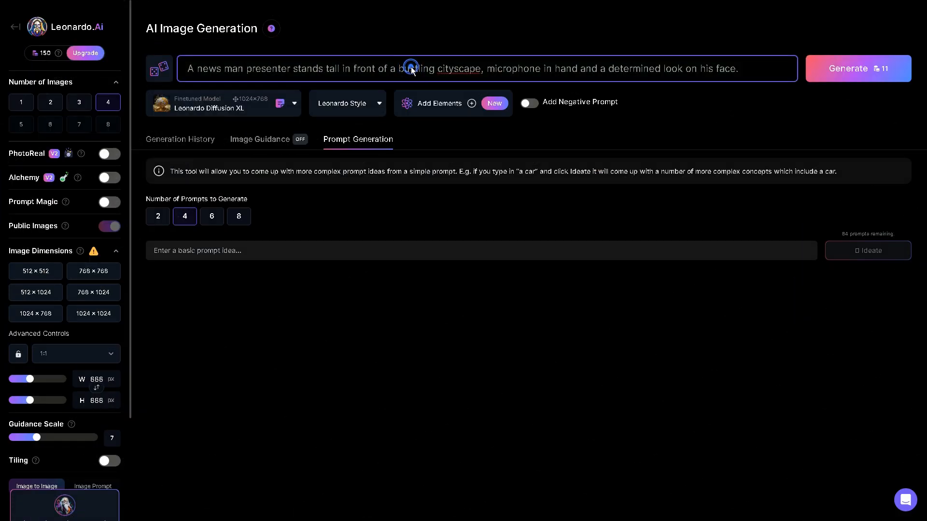
# Switch to Leonardo.Ai, paste the copied logo description into the image prompt and generate four images.
pyautogui.rightClick(410, 68)
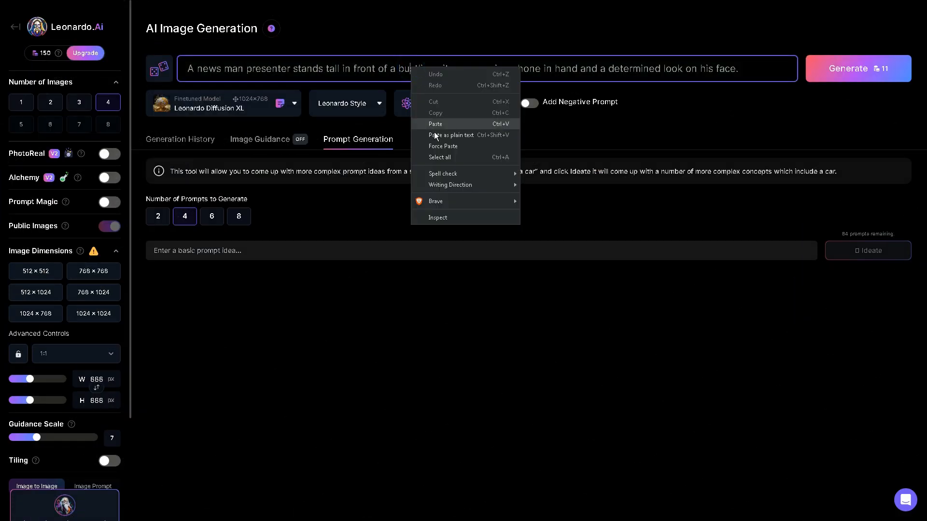
pyautogui.click(436, 125)
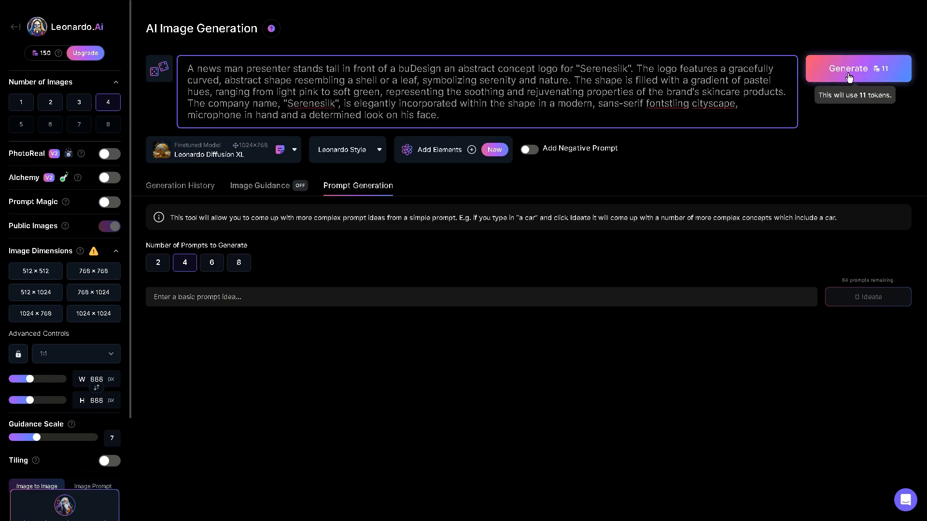
pyautogui.click(868, 71)
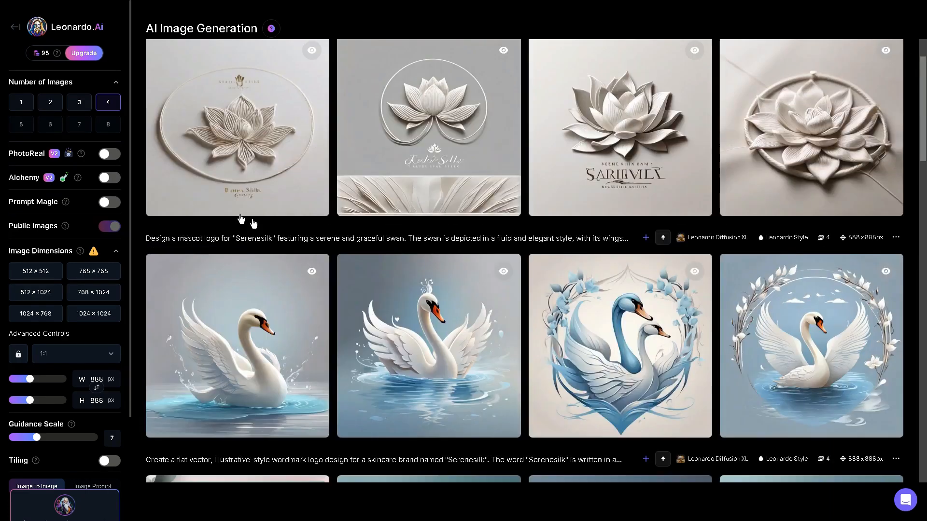
# Review the generated Serenesilk images, enlarging the lotus emblem designs and the floral script wordmark.
pyautogui.scroll(-8, 400, 216)
pyautogui.scroll(8, 400, 215)
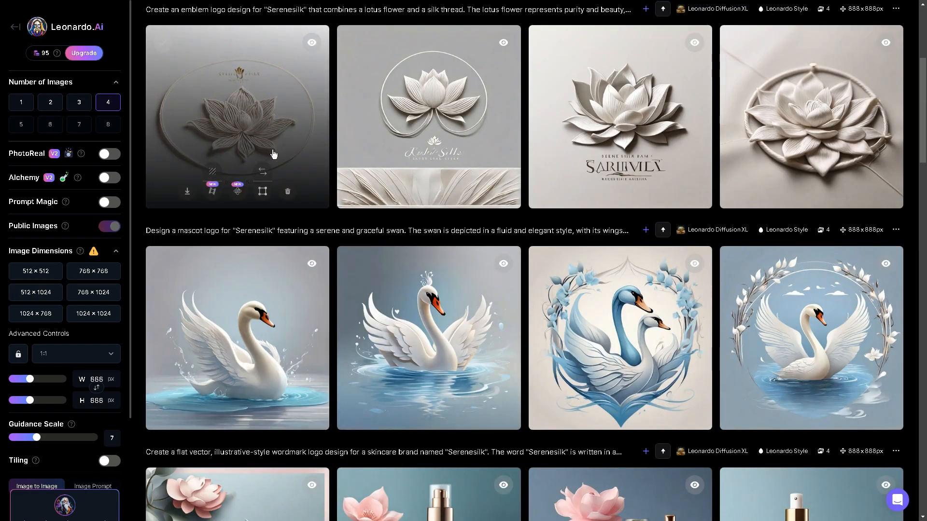
pyautogui.click(272, 151)
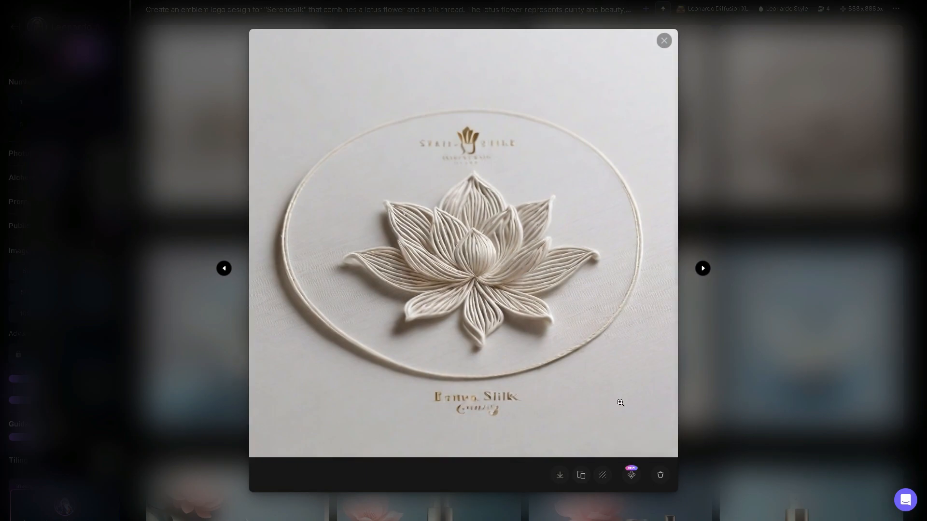
pyautogui.click(703, 270)
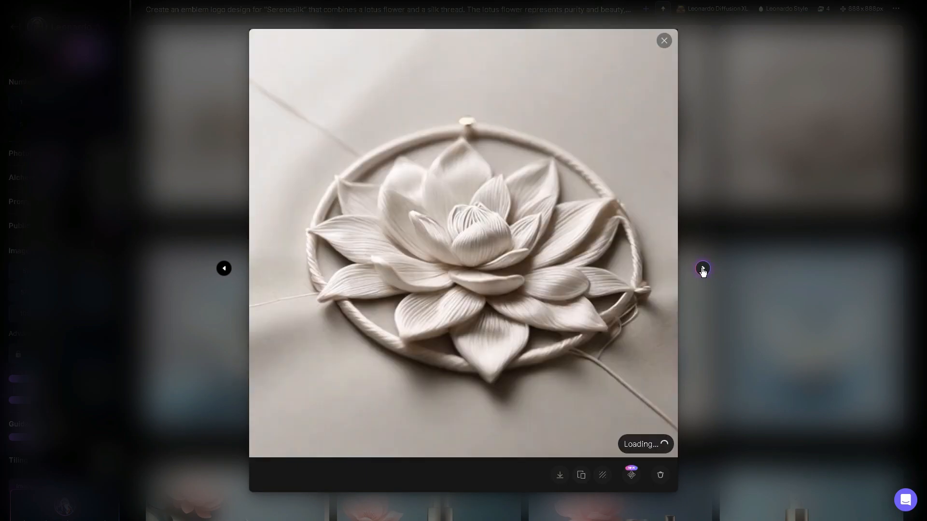
pyautogui.click(702, 269)
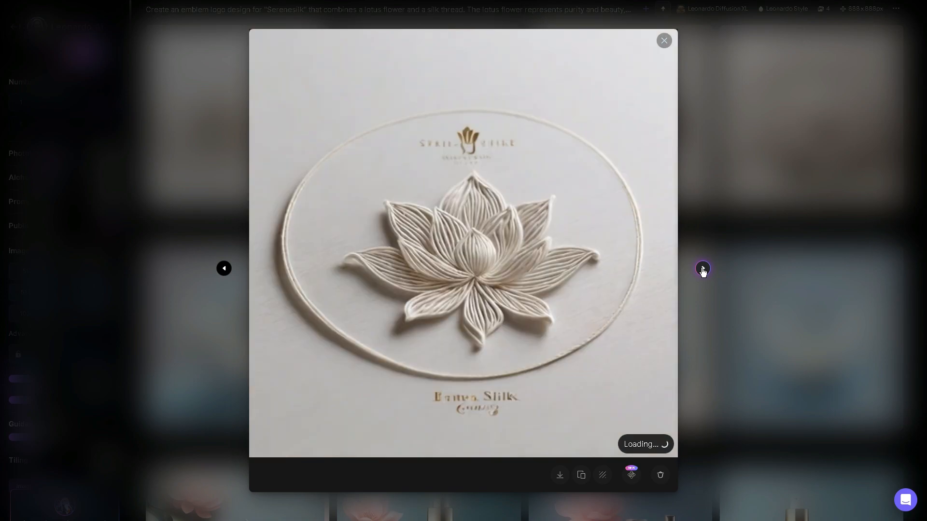
pyautogui.press('Escape')
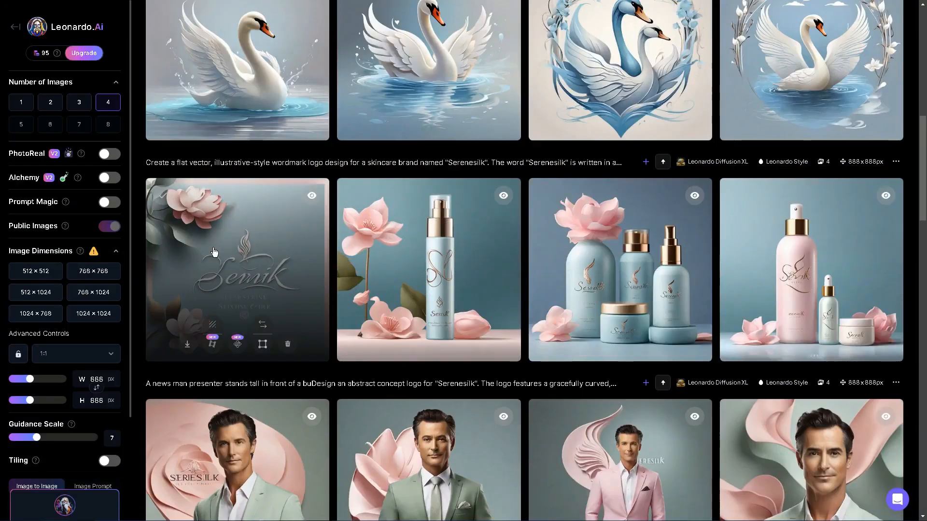
pyautogui.click(272, 241)
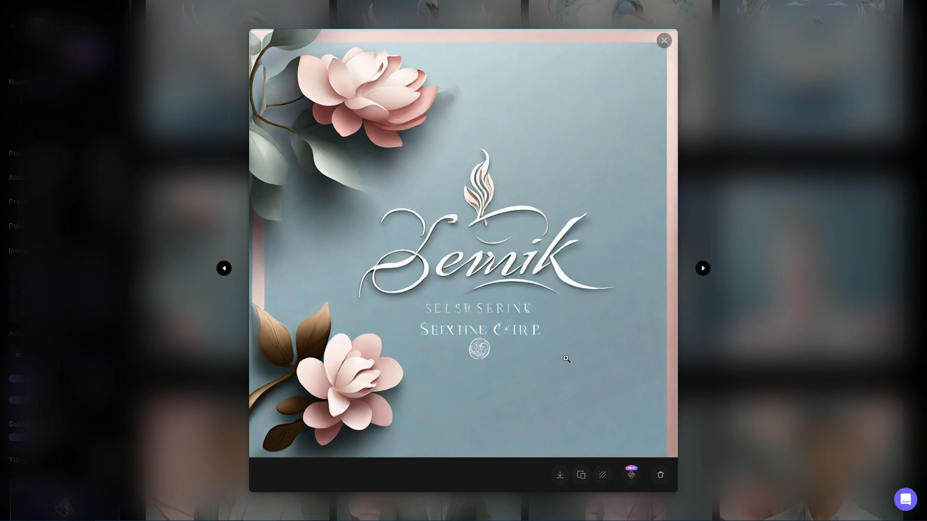
pyautogui.press('Escape')
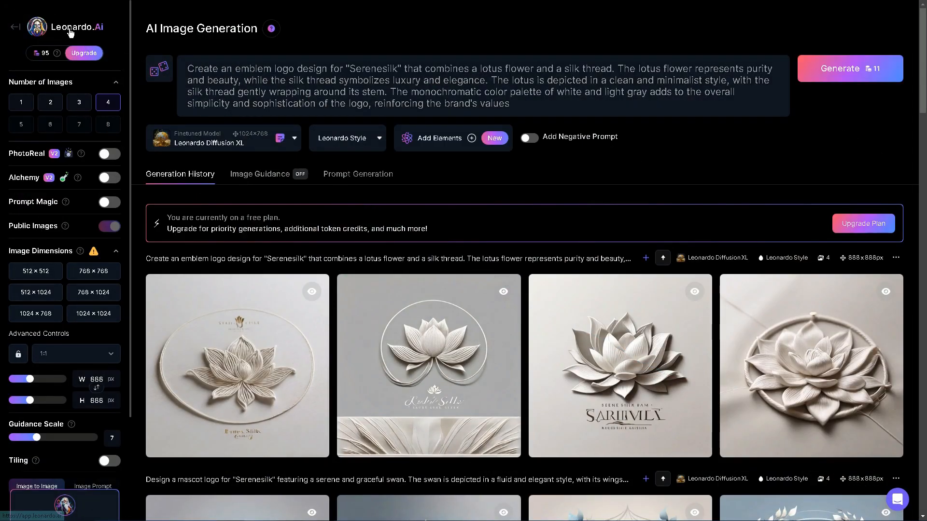
# Return to the Leonardo.Ai home page and open the Canvas Editor.
pyautogui.click(87, 25)
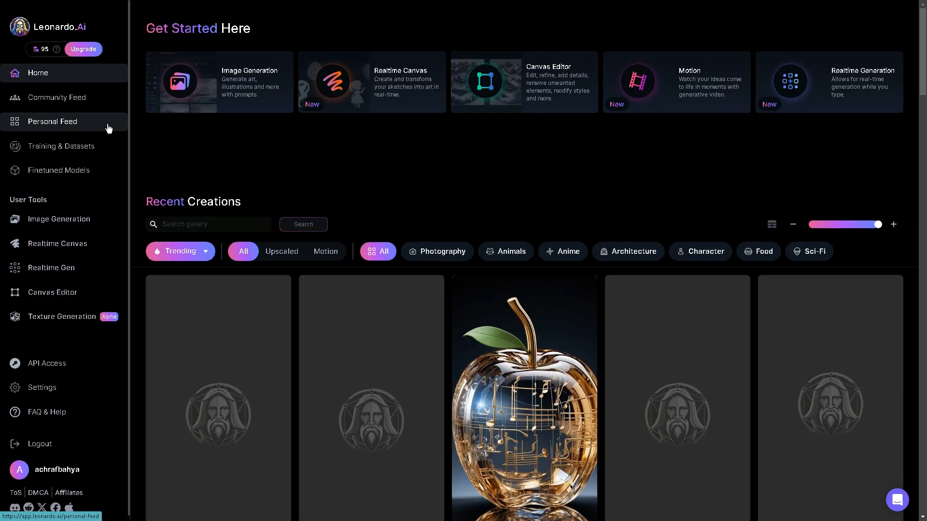
pyautogui.click(61, 293)
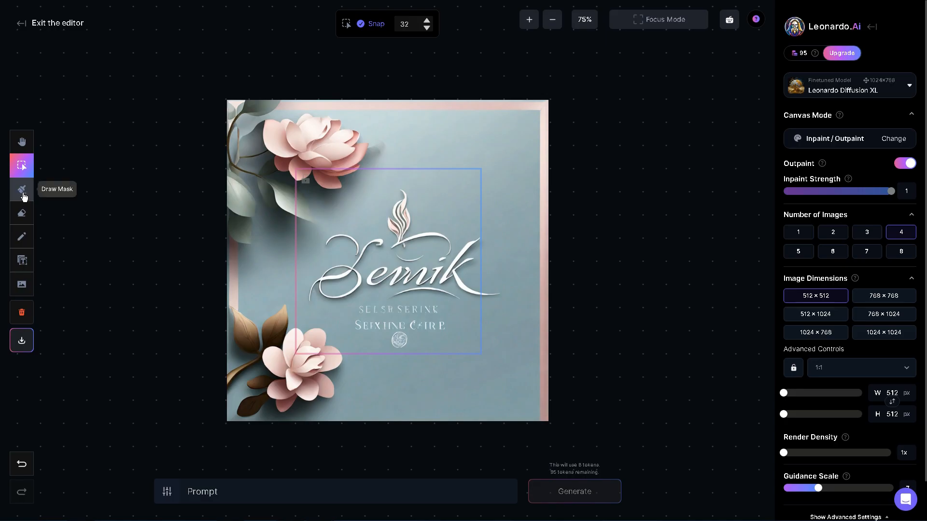
# Mask the two lines of small garbled text and the round emblem beneath the script wordmark.
pyautogui.click(21, 189)
pyautogui.moveTo(430, 303)
pyautogui.mouseDown()
pyautogui.moveTo(441, 308)
pyautogui.moveTo(402, 313)
pyautogui.mouseUp()
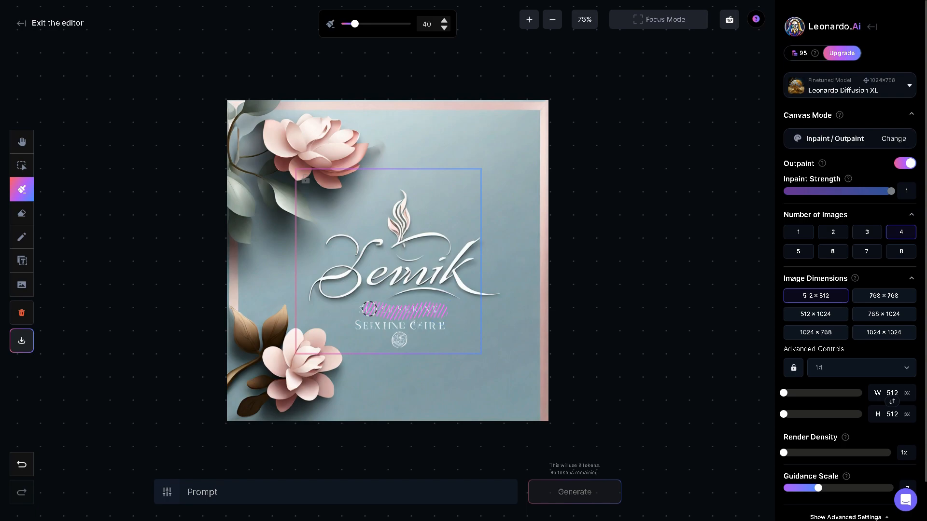
pyautogui.moveTo(352, 328); pyautogui.dragTo(430, 327)
# Inpaint the masked area with the prompt "background only color", accept the first result and download the artwork.
pyautogui.click(304, 492)
pyautogui.write('background only color')
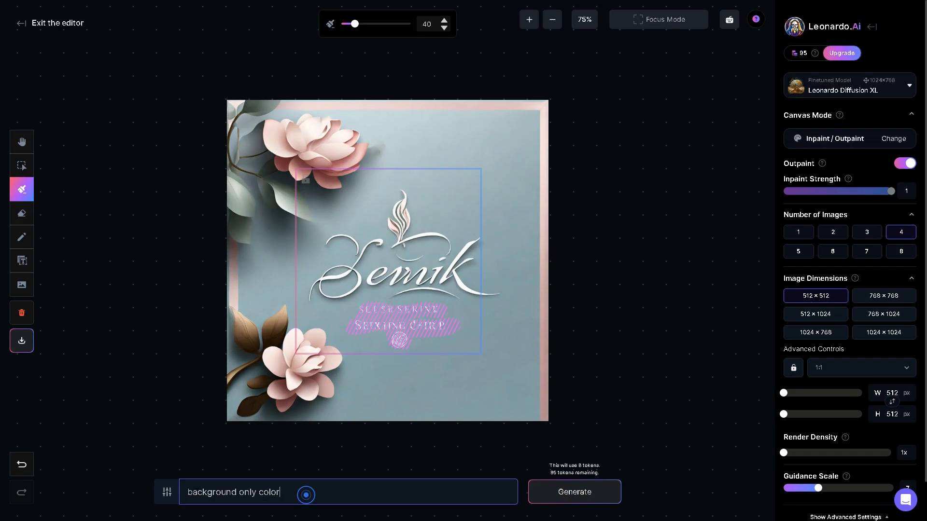
pyautogui.hotkey('ctrl', 'a')
pyautogui.click(299, 495)
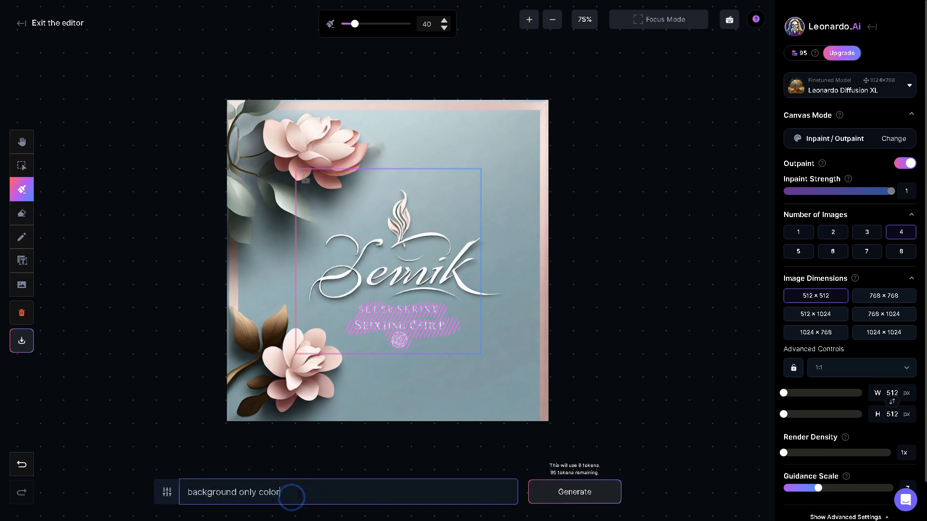
pyautogui.click(585, 497)
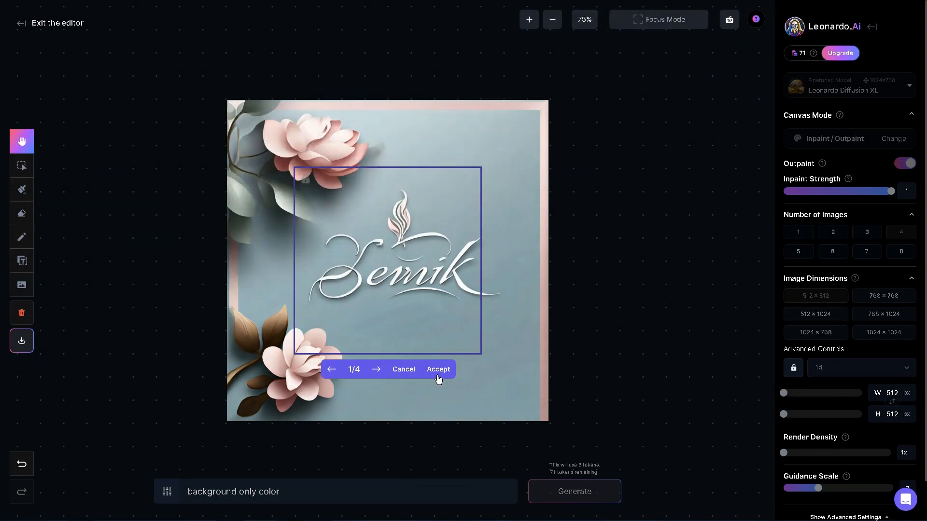
pyautogui.click(437, 375)
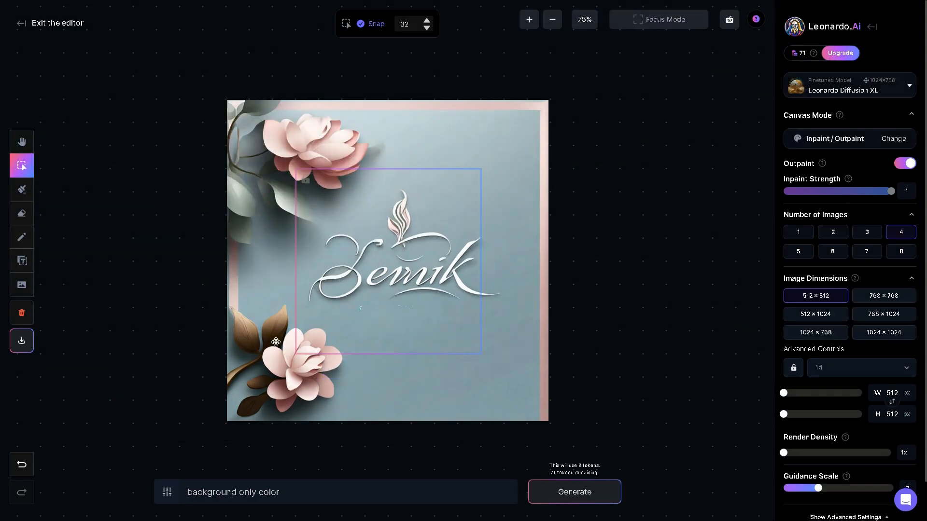
pyautogui.click(22, 341)
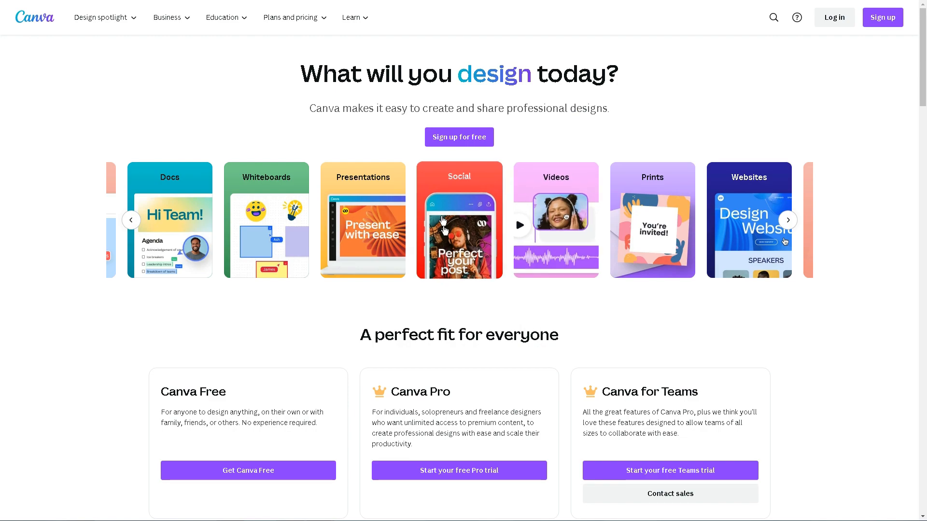
# Switch to Canva, continue with the saved account and create a new blank Logo design.
pyautogui.click(443, 222)
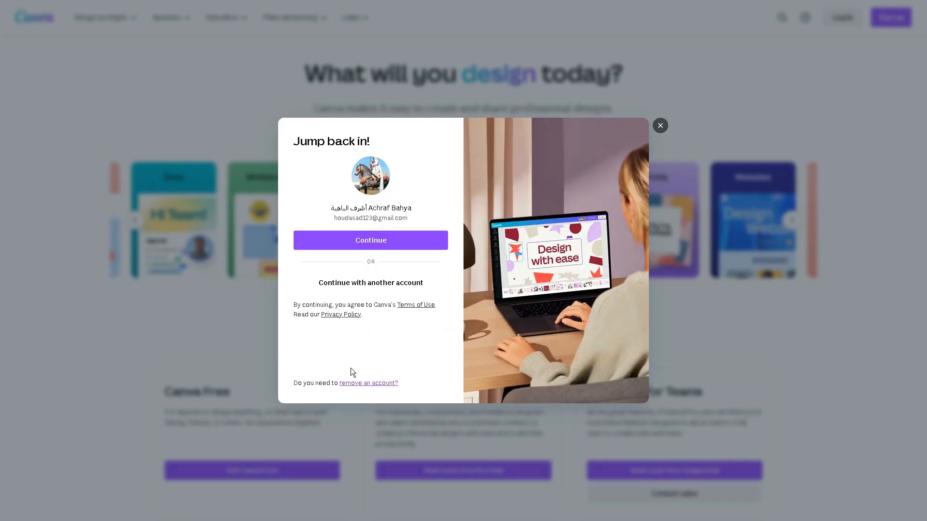
pyautogui.click(362, 241)
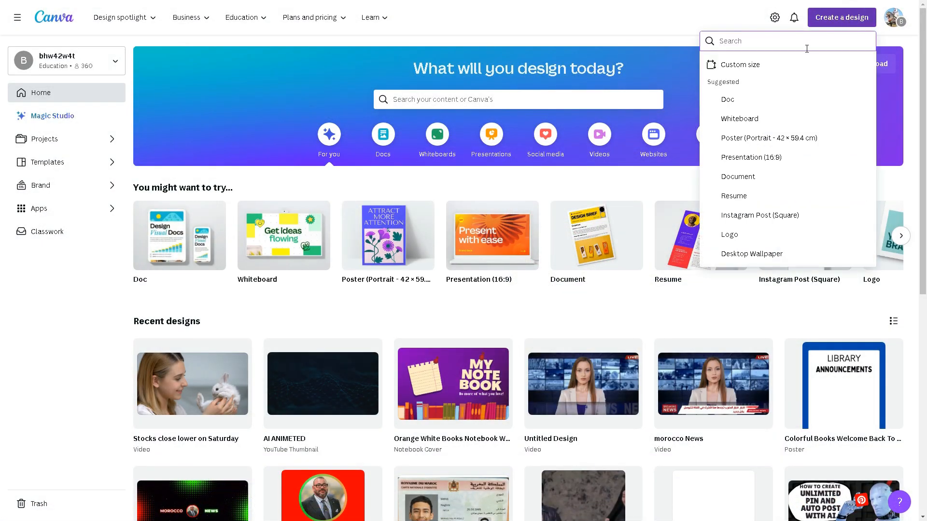
pyautogui.write('logo')
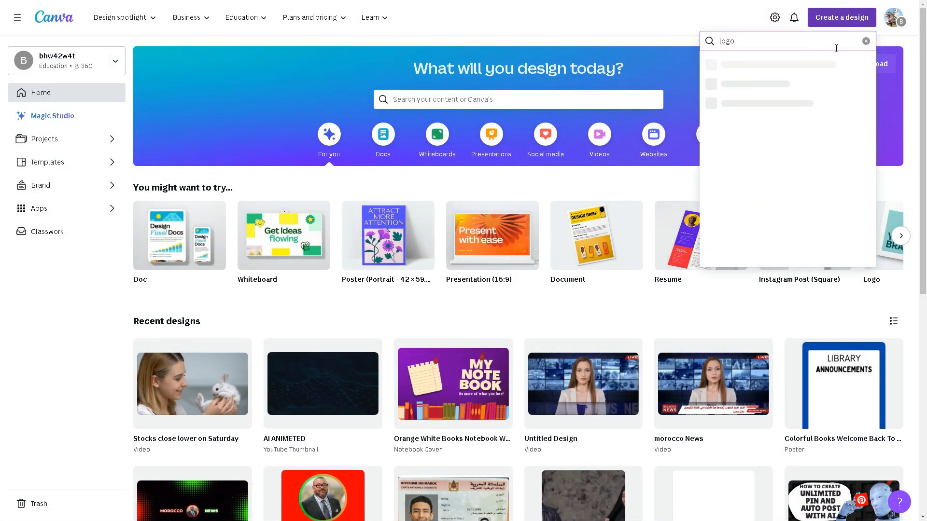
pyautogui.click(755, 64)
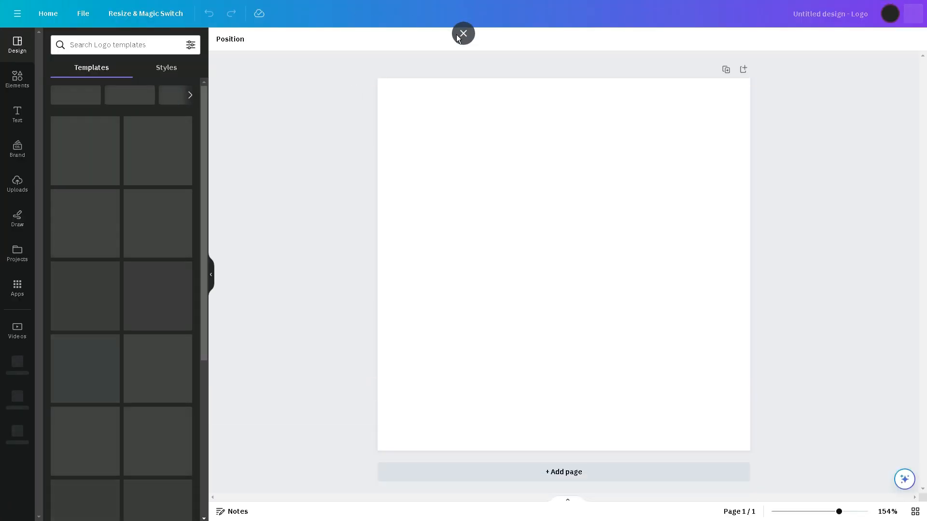
# Upload artwork.png from the browser's downloads page to the Canva uploads.
pyautogui.click(461, 34)
pyautogui.click(793, 8)
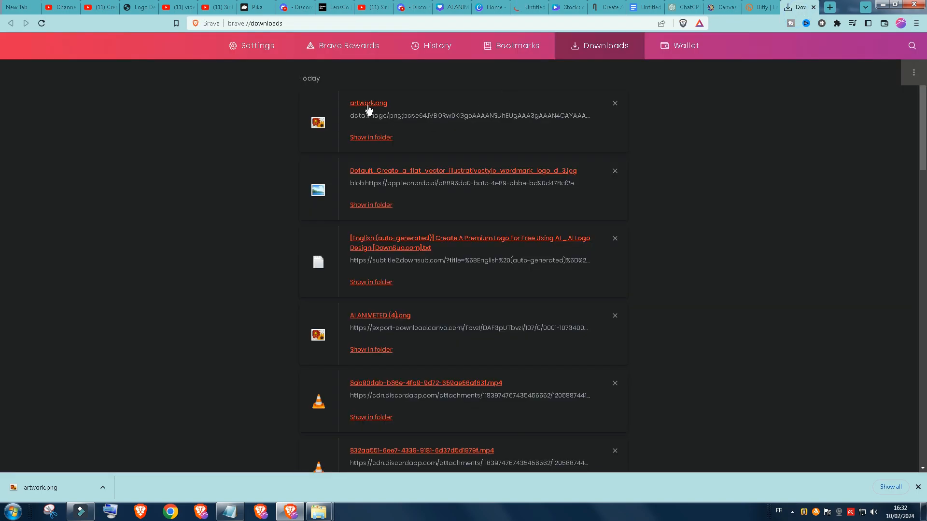
pyautogui.moveTo(369, 104); pyautogui.dragTo(134, 182)
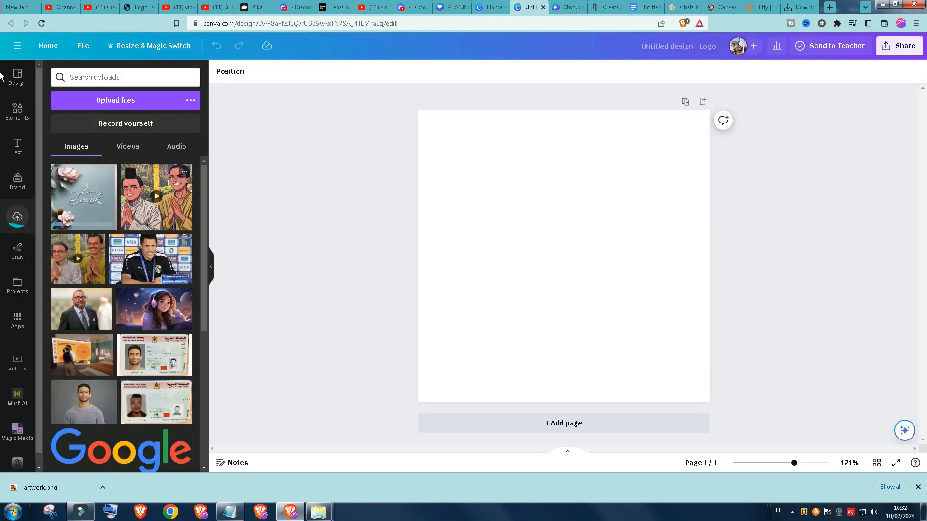
pyautogui.click(916, 24)
pyautogui.click(909, 209)
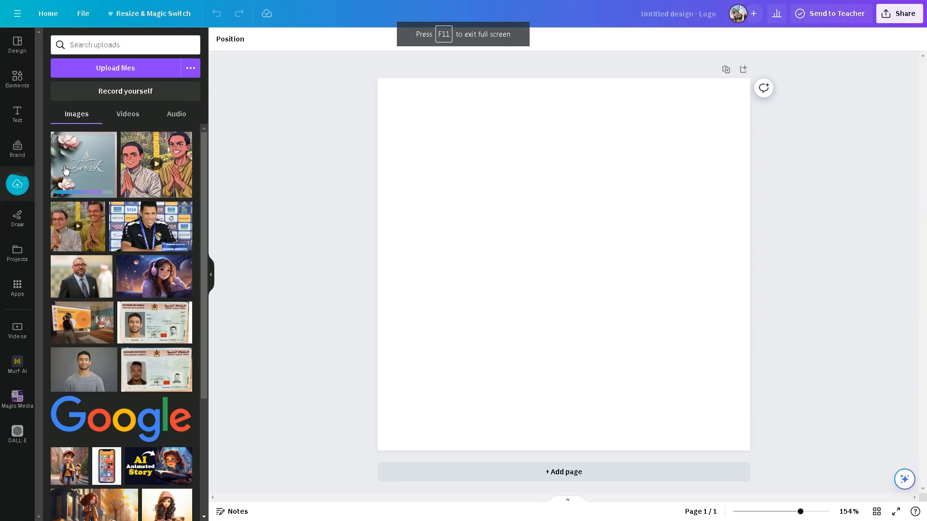
# Place the uploaded artwork on the page and enlarge it to cover the whole canvas.
pyautogui.click(83, 164)
pyautogui.moveTo(754, 81); pyautogui.dragTo(774, 66)
pyautogui.click(803, 175)
pyautogui.click(288, 263)
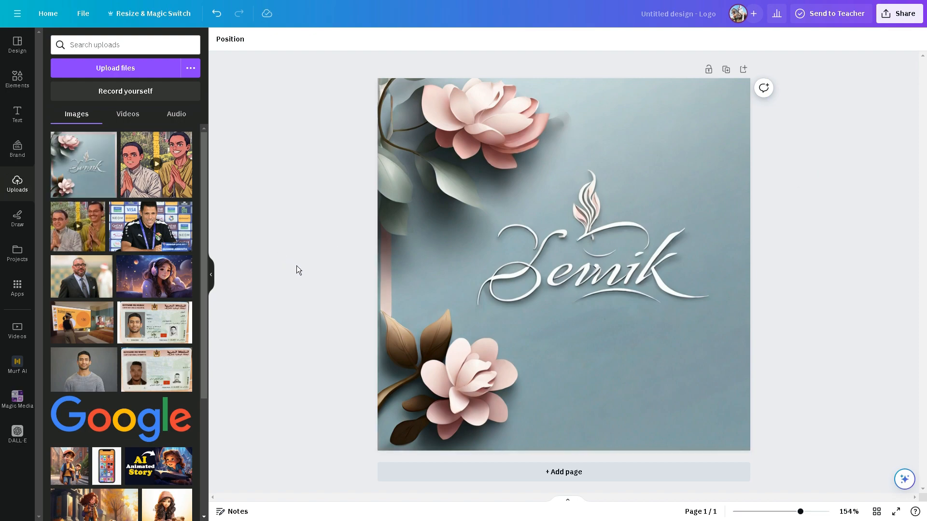
pyautogui.click(577, 230)
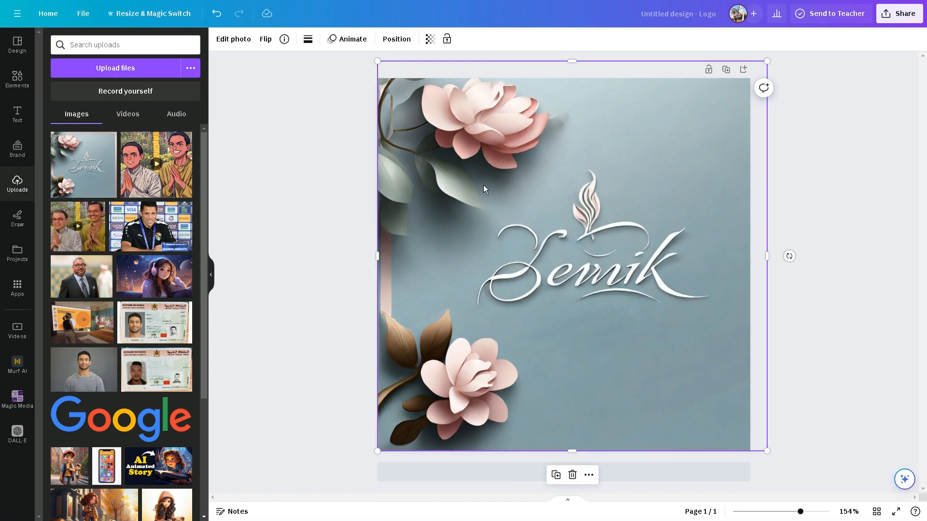
# Add a heading reading "Serenesilk" in white and position it directly beneath the script wordmark.
pyautogui.click(12, 115)
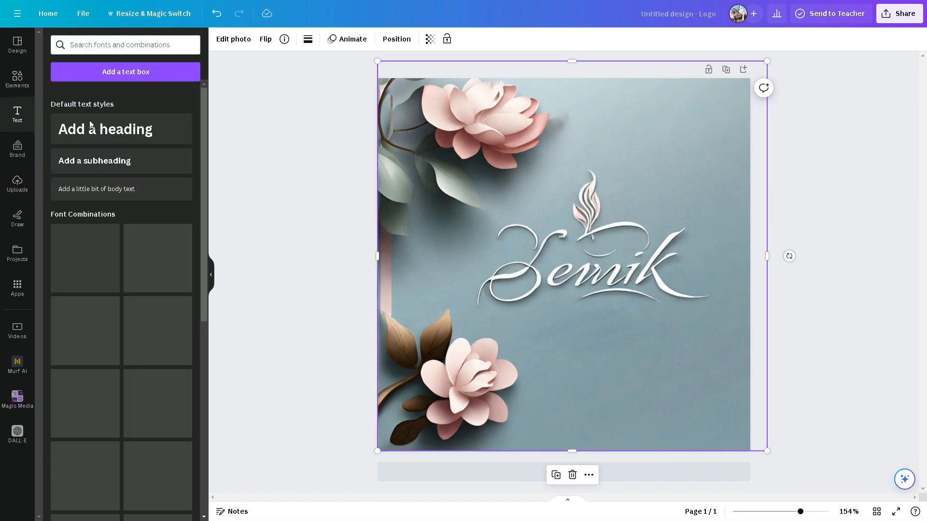
pyautogui.click(147, 133)
pyautogui.tripleClick(580, 273)
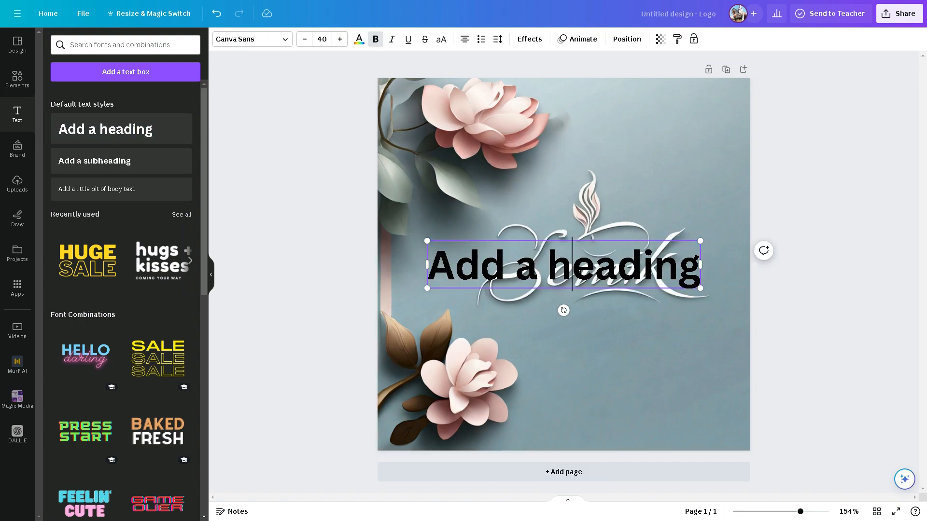
pyautogui.rightClick(580, 273)
pyautogui.click(599, 301)
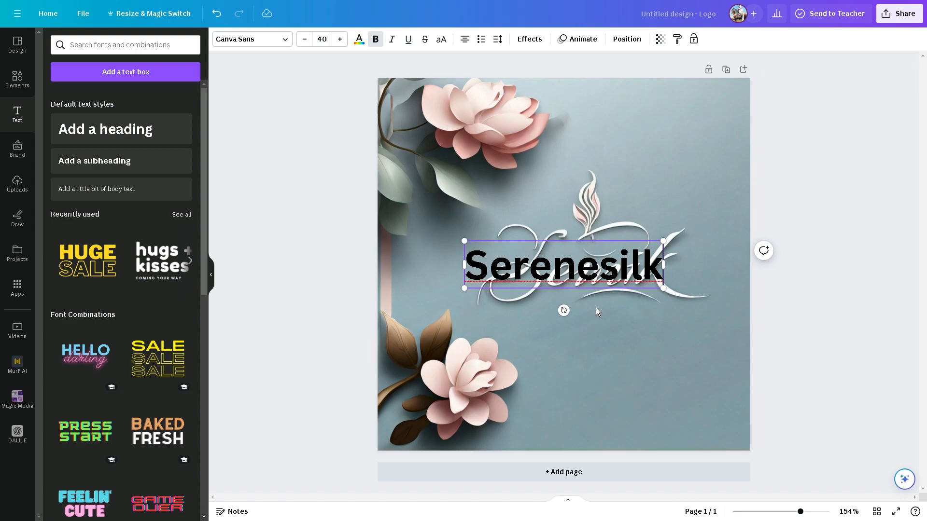
pyautogui.click(605, 339)
pyautogui.moveTo(595, 259); pyautogui.dragTo(623, 327)
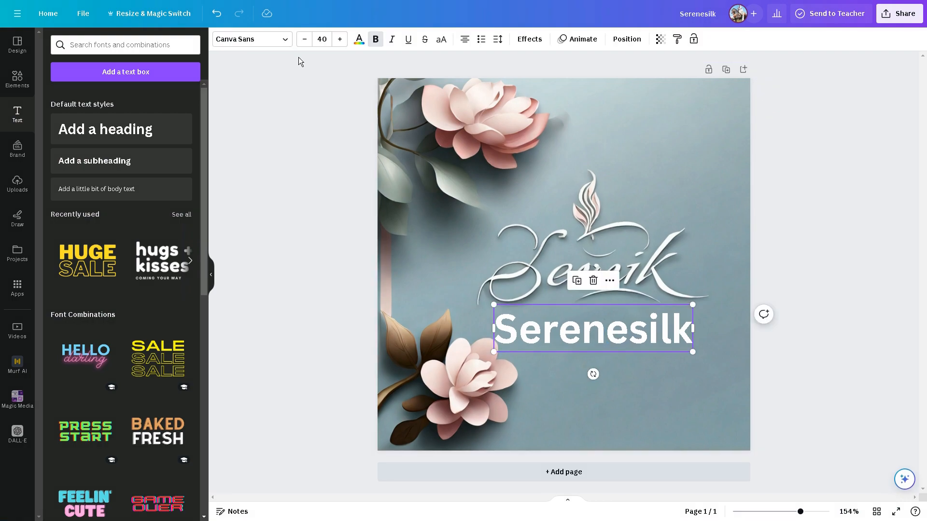
# Try several display fonts on the Serenesilk heading and settle on Rubik Bubbles.
pyautogui.click(282, 40)
pyautogui.click(116, 307)
pyautogui.scroll(-1, 115, 294)
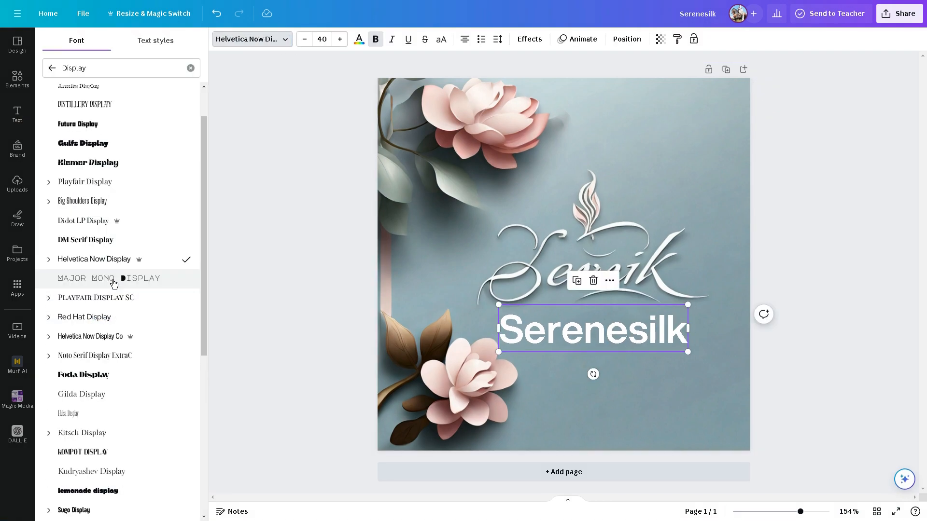
pyautogui.scroll(-5, 111, 265)
pyautogui.click(109, 249)
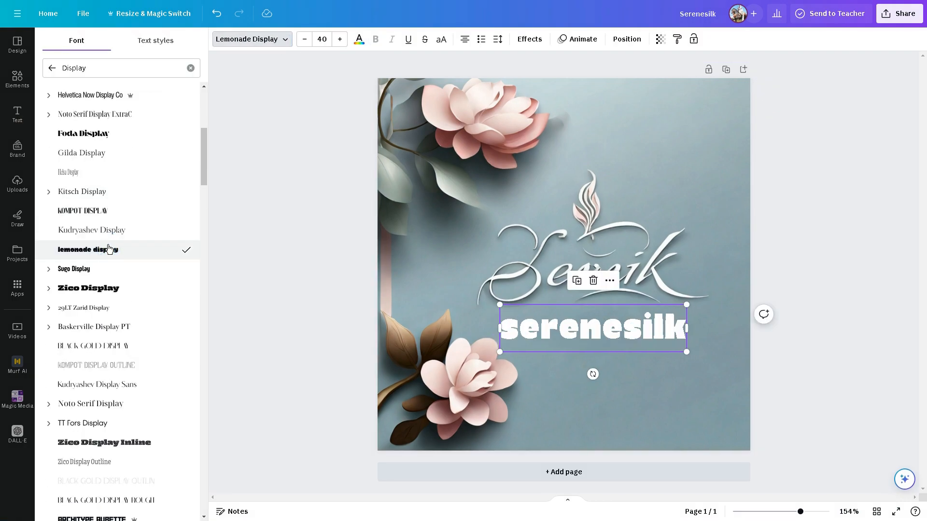
pyautogui.scroll(-3, 106, 253)
pyautogui.click(111, 296)
pyautogui.scroll(-6, 128, 309)
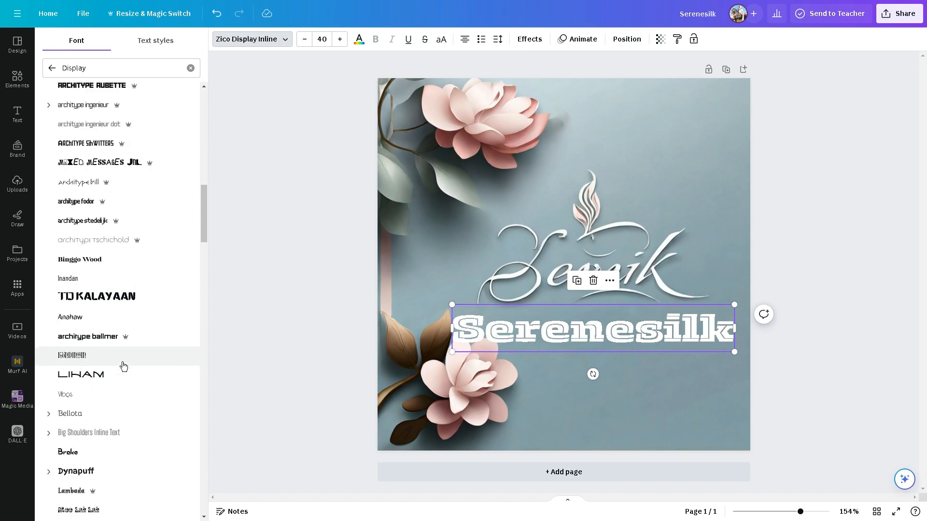
pyautogui.scroll(-4, 123, 366)
pyautogui.click(108, 183)
pyautogui.click(92, 281)
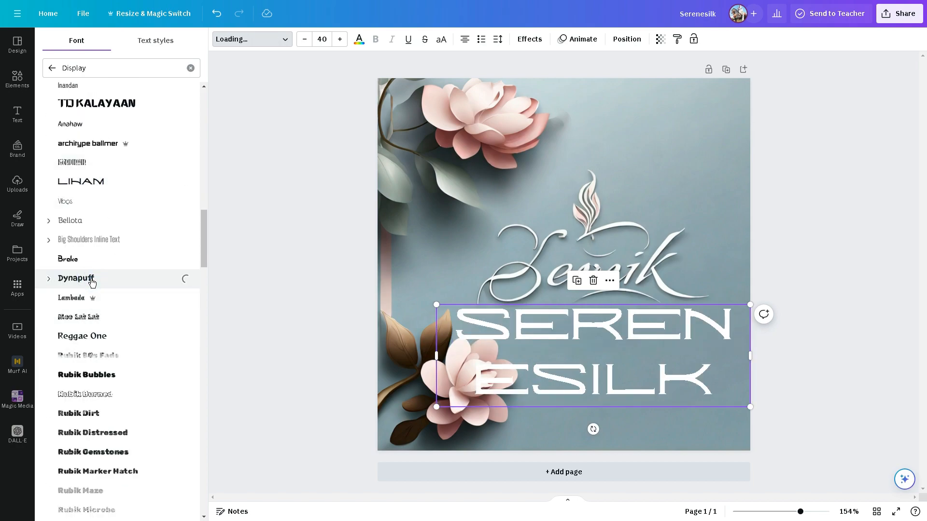
pyautogui.click(86, 375)
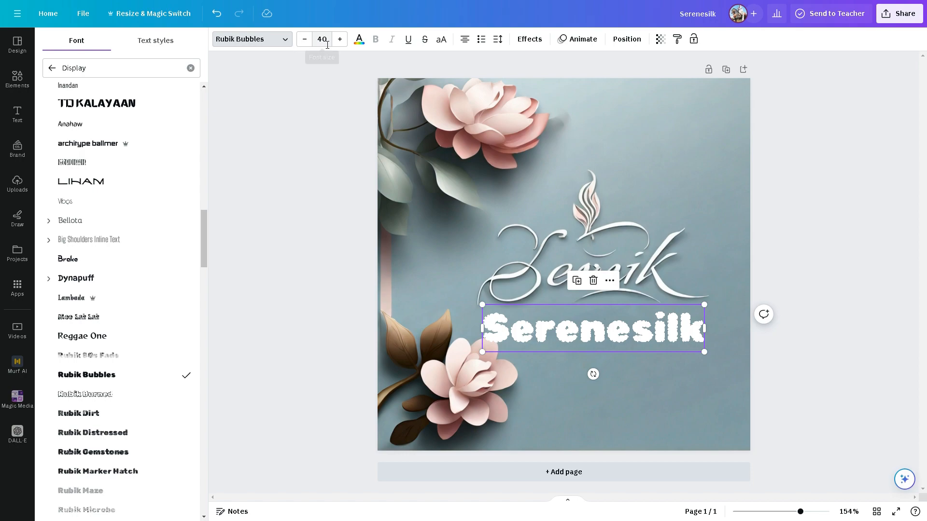
# Colour the Serenesilk heading with the photo's pale pink and shrink it to a font size of about 36.
pyautogui.click(359, 39)
pyautogui.click(130, 191)
pyautogui.moveTo(482, 352); pyautogui.dragTo(504, 347)
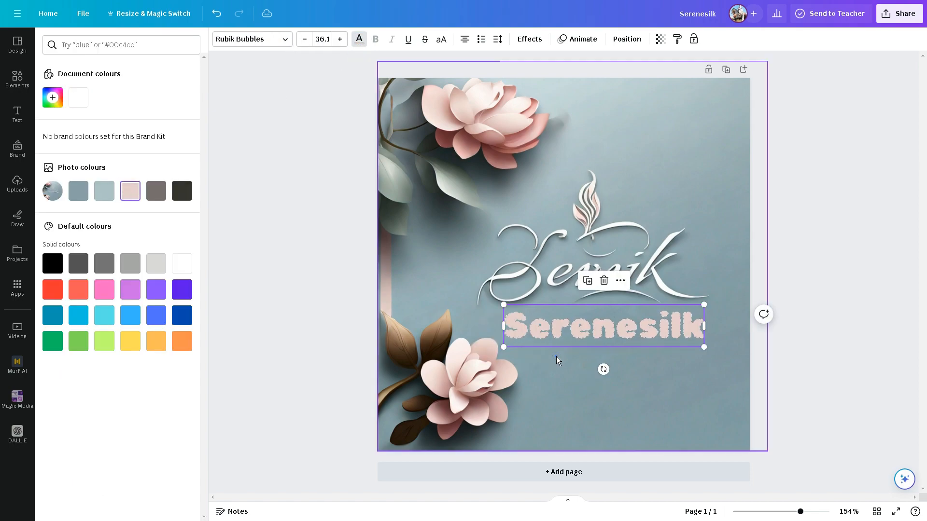
pyautogui.moveTo(586, 326); pyautogui.dragTo(582, 333)
# Apply a soft shadow effect to the Serenesilk heading, strengthen it and nudge the heading closer under the wordmark.
pyautogui.click(529, 39)
pyautogui.click(173, 100)
pyautogui.moveTo(122, 163); pyautogui.dragTo(212, 167)
pyautogui.moveTo(548, 346); pyautogui.dragTo(541, 338)
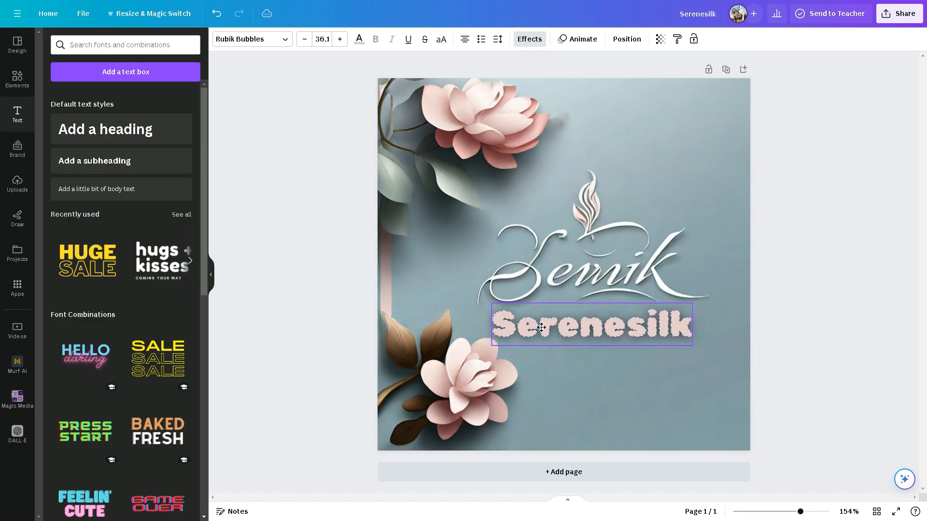
pyautogui.click(467, 277)
# Download the design as a 500 × 500 px PNG, save it to the Desktop as Serenesilk.png and open it.
pyautogui.click(899, 14)
pyautogui.click(786, 260)
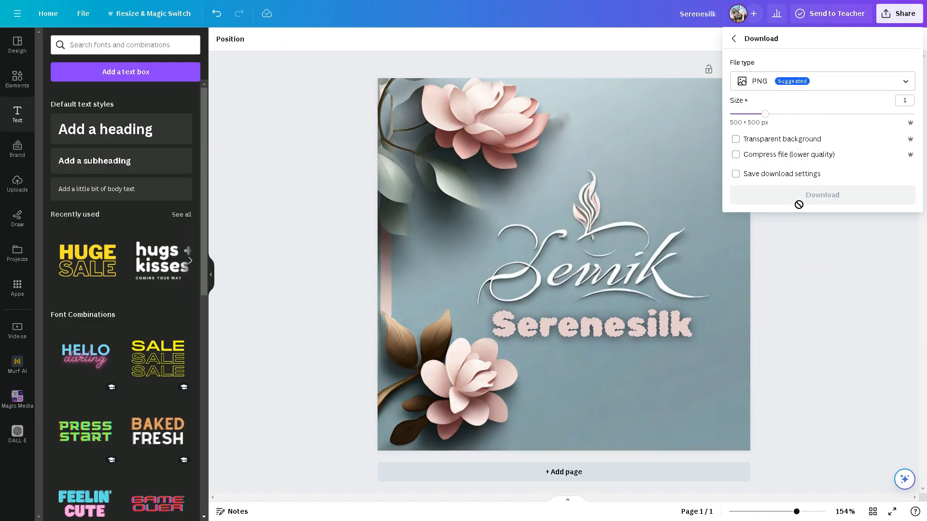
pyautogui.click(780, 196)
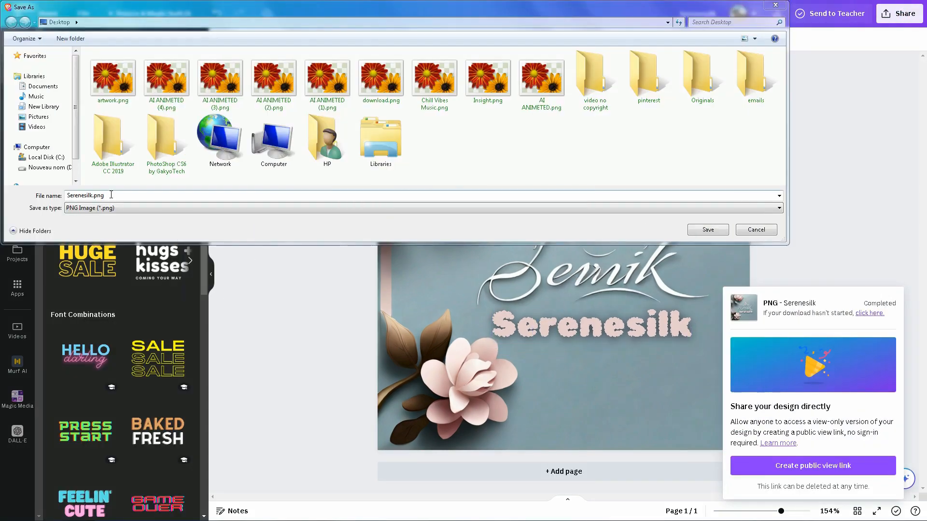
pyautogui.moveTo(104, 195)
pyautogui.mouseDown()
pyautogui.moveTo(84, 193)
pyautogui.moveTo(93, 195)
pyautogui.mouseUp()
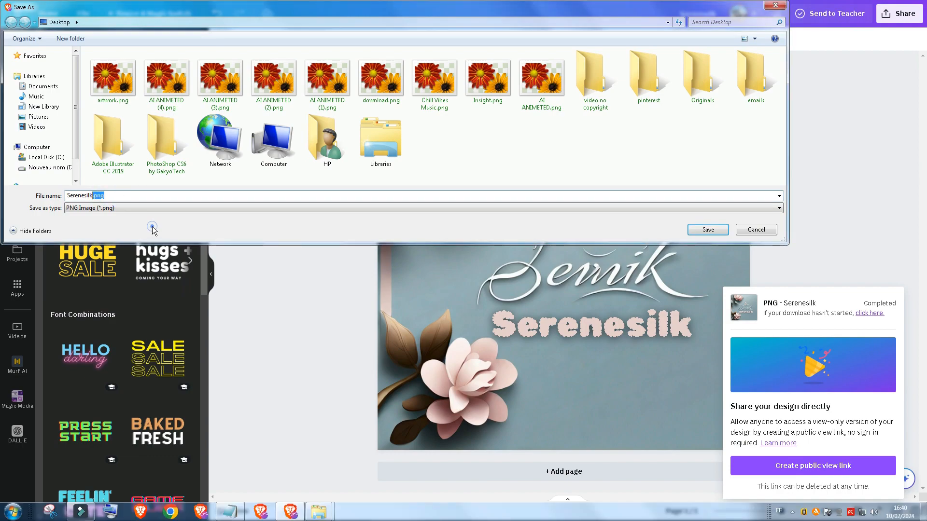
pyautogui.click(707, 230)
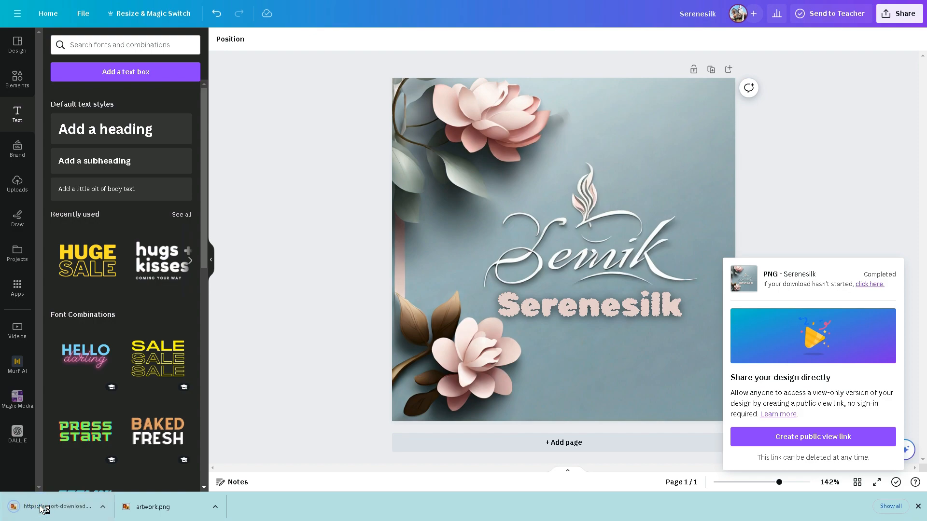
pyautogui.click(46, 506)
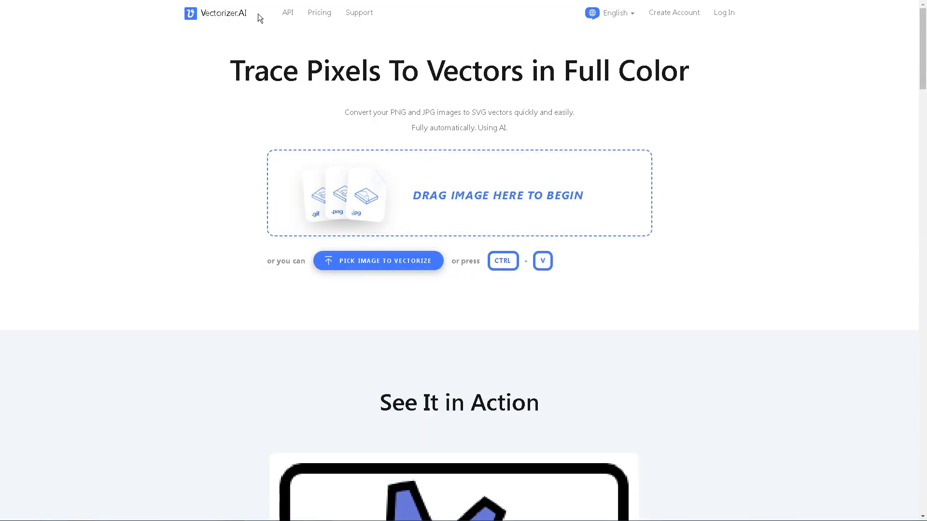
# Switch to Vectorizer.AI and upload the downloaded Serenesilk.png for vectorizing.
pyautogui.moveTo(256, 14); pyautogui.dragTo(205, 13)
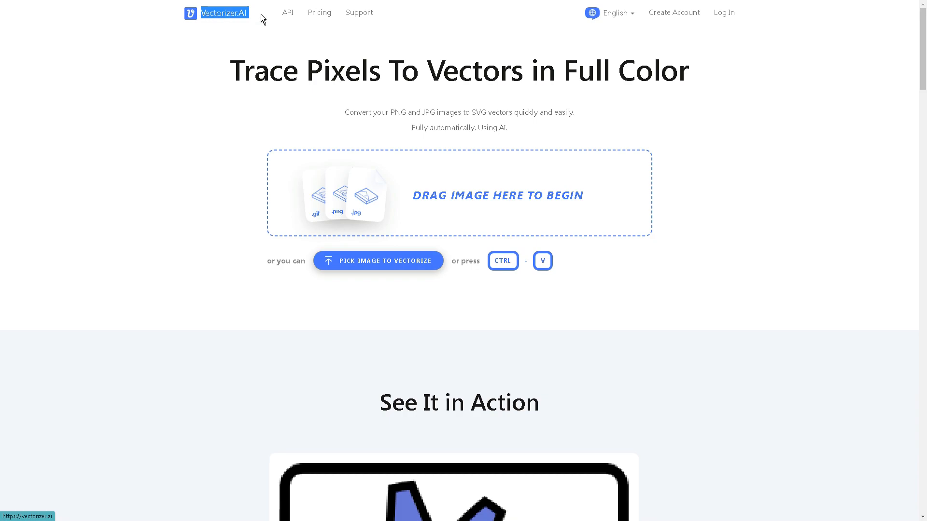
pyautogui.click(205, 77)
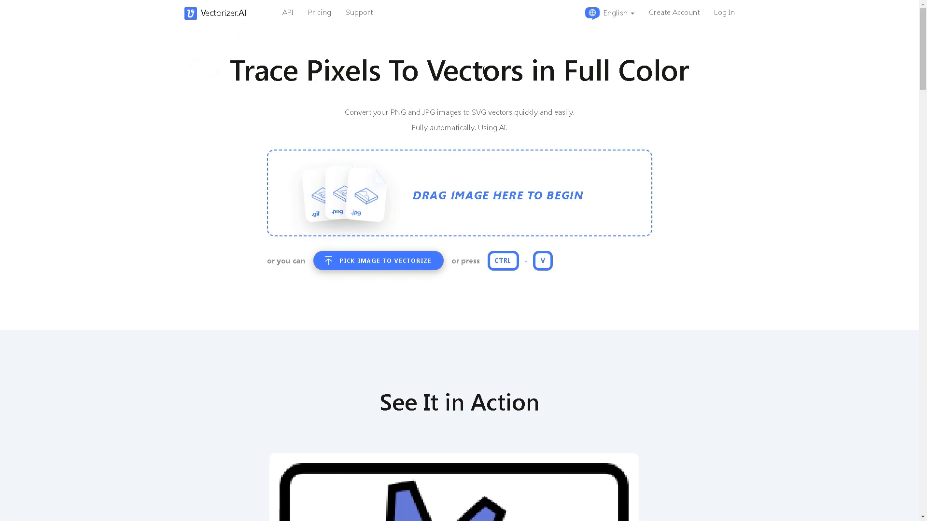
pyautogui.press('F11')
pyautogui.moveTo(52, 488); pyautogui.dragTo(410, 246)
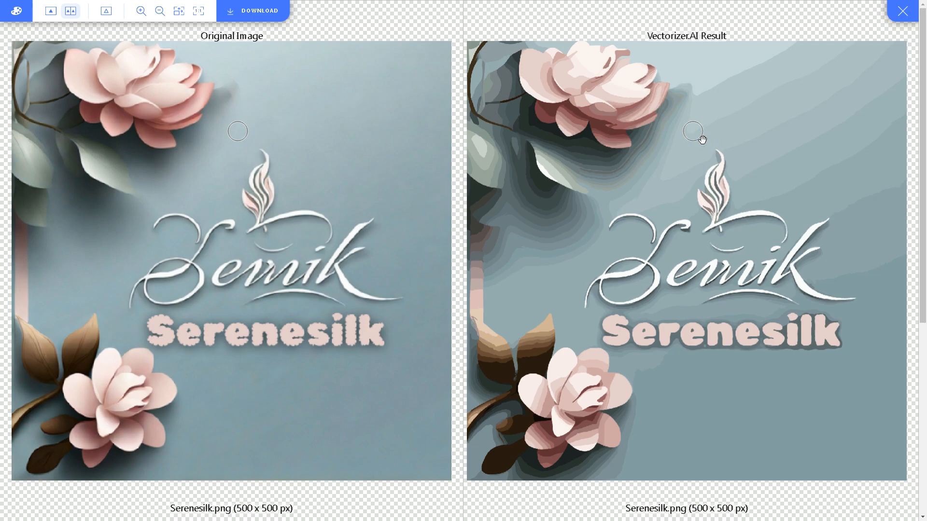
# Open the download options for the vectorized logo and try to download it in SVG format.
pyautogui.click(265, 12)
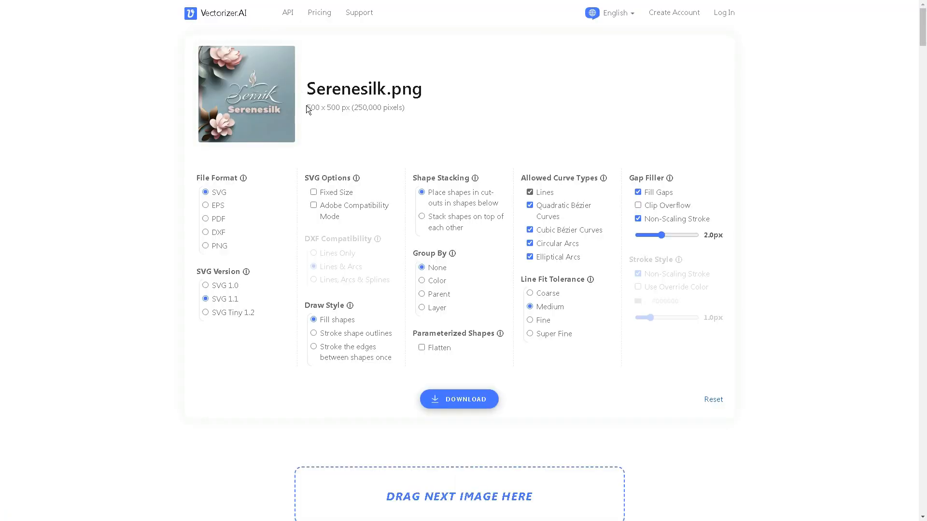
pyautogui.moveTo(307, 110); pyautogui.dragTo(413, 110)
pyautogui.click(419, 110)
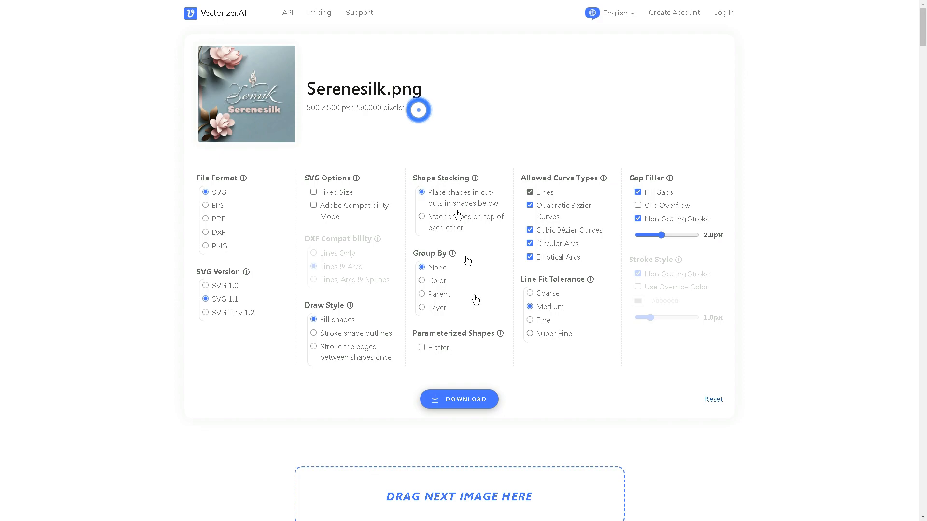
pyautogui.click(476, 404)
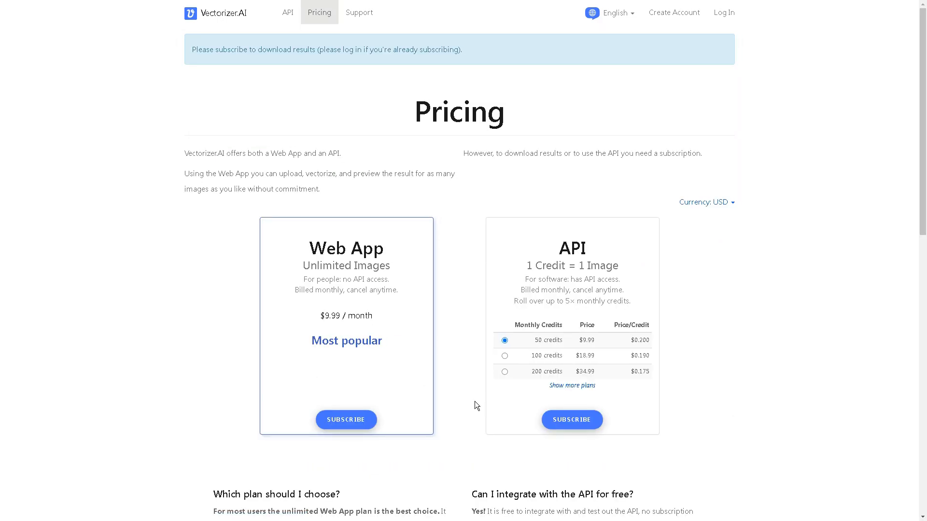